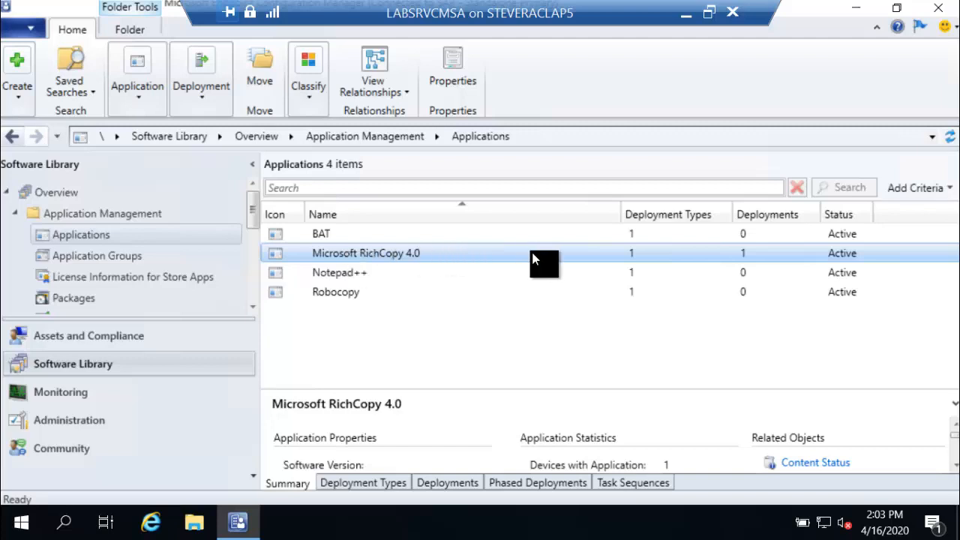
Step: Start deploying Microsoft RichCopy 4.0 and choose the All Unknown Computers device collection as the target
{"action": "right_click", "coordinate": [327, 259]}
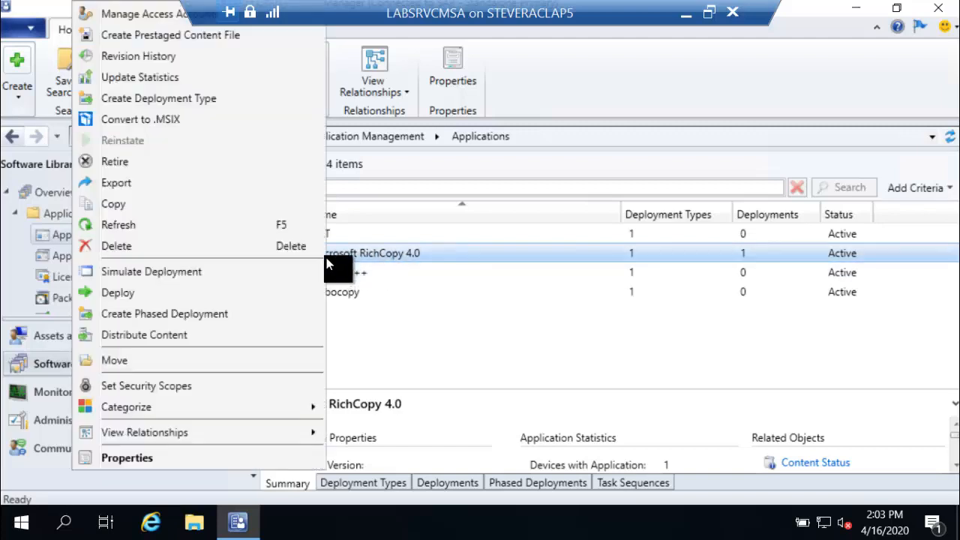
{"action": "left_click", "coordinate": [175, 295]}
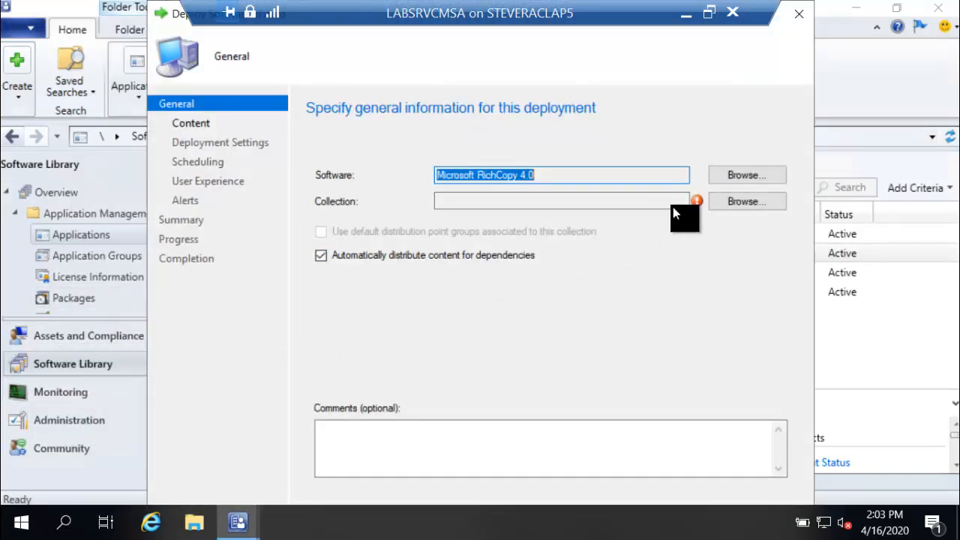
{"action": "left_click", "coordinate": [747, 203]}
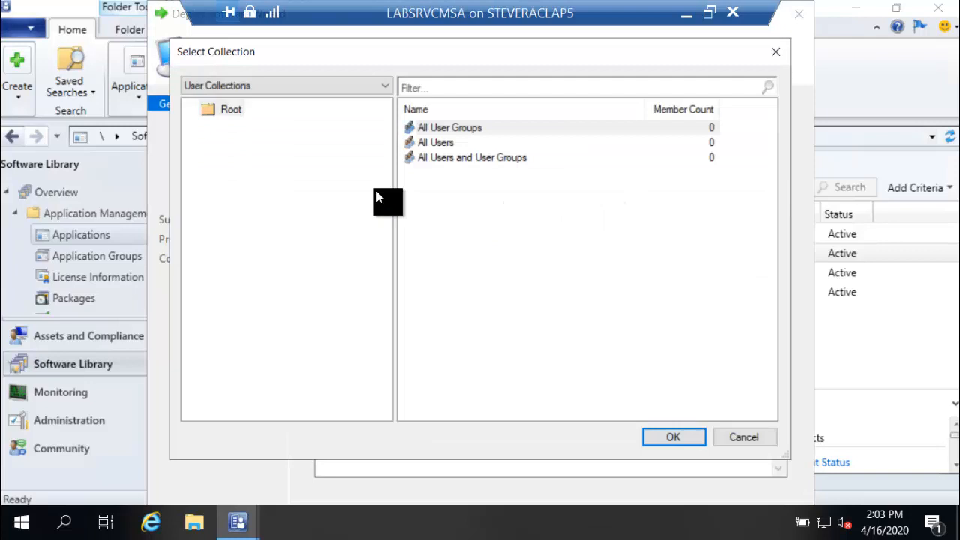
{"action": "left_click", "coordinate": [269, 86]}
{"action": "left_click", "coordinate": [259, 113]}
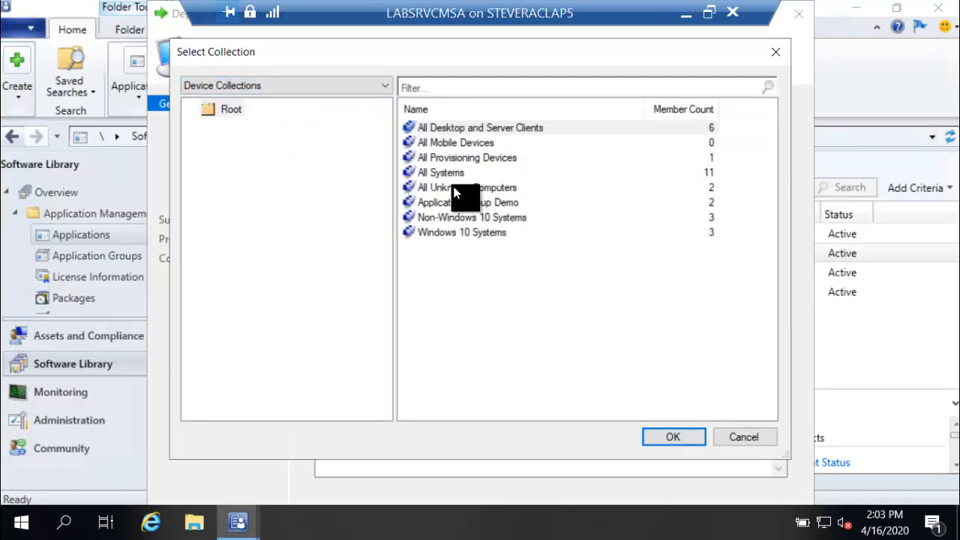
{"action": "left_click", "coordinate": [458, 188]}
{"action": "left_click", "coordinate": [673, 437]}
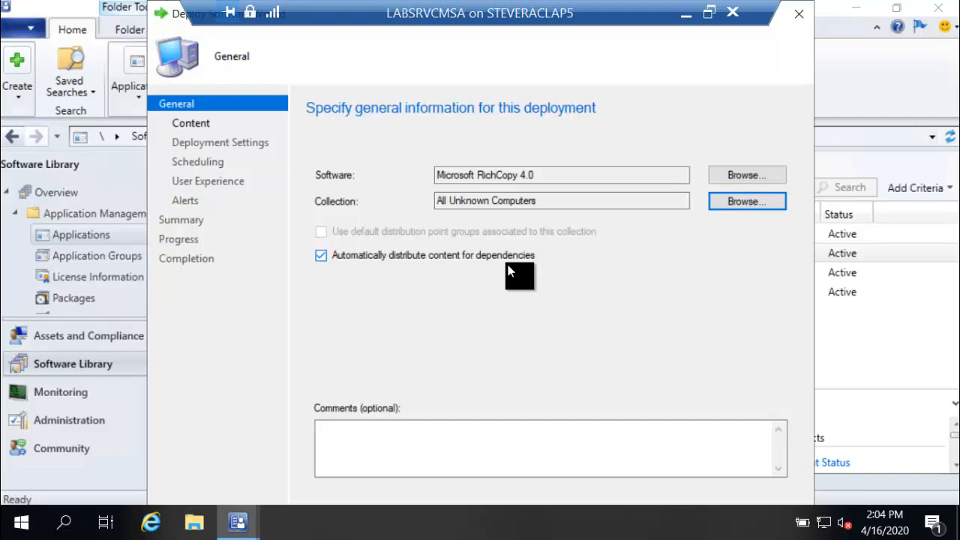
Step: Move through the Content page to Deployment Settings and require administrator approval for requests on the device
{"action": "left_click", "coordinate": [198, 124]}
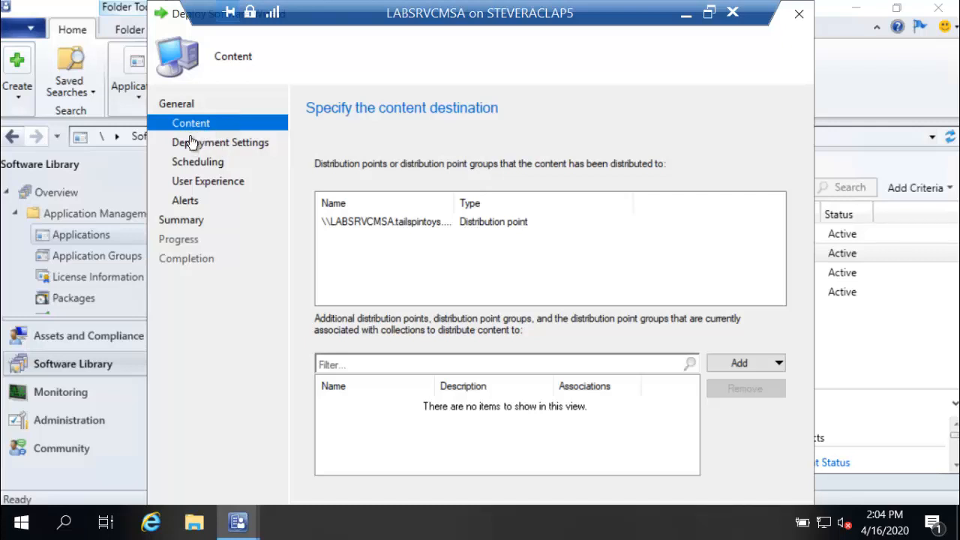
{"action": "left_click", "coordinate": [189, 143]}
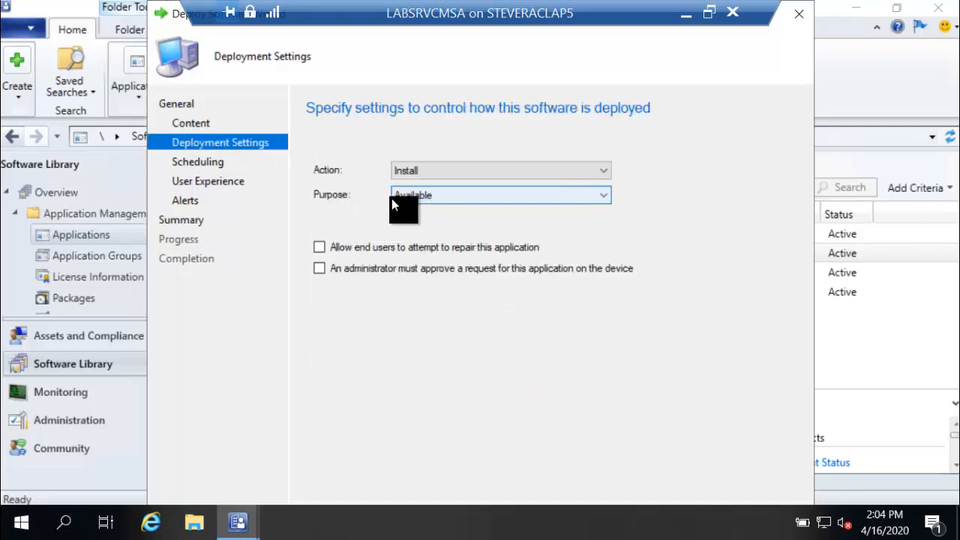
{"action": "left_click", "coordinate": [320, 269]}
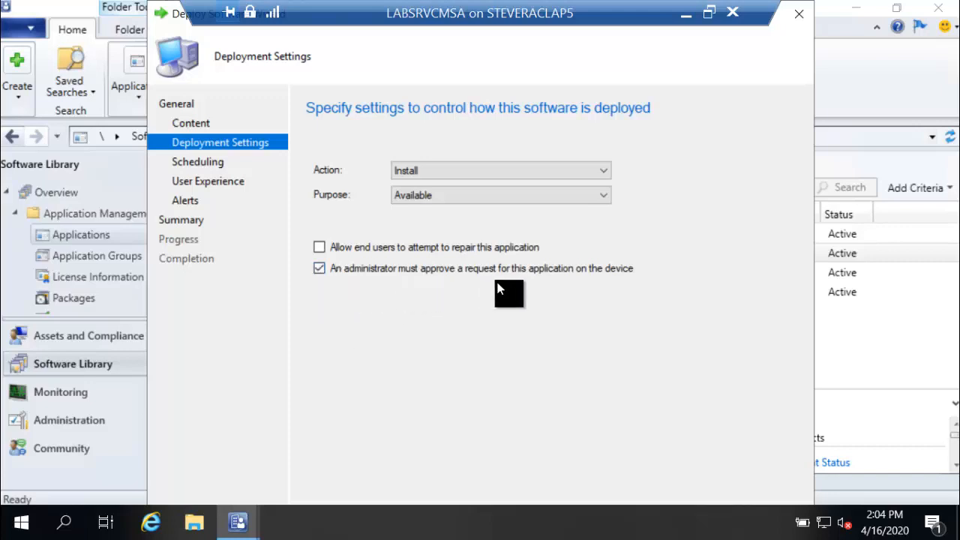
Step: Set the deployment purpose to Required, then exit the wizard discarding the unsaved changes
{"action": "left_click", "coordinate": [523, 197]}
{"action": "left_click", "coordinate": [517, 223]}
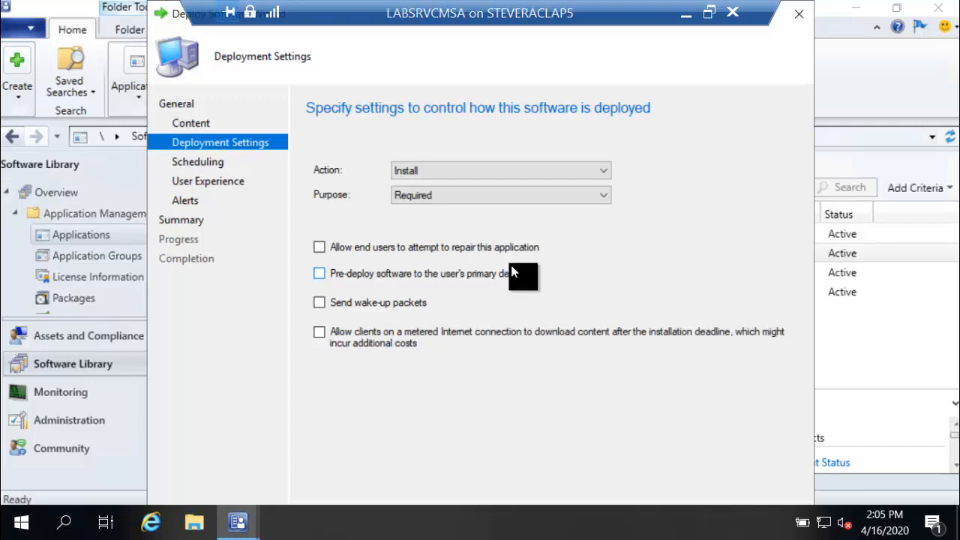
{"action": "left_click", "coordinate": [792, 15]}
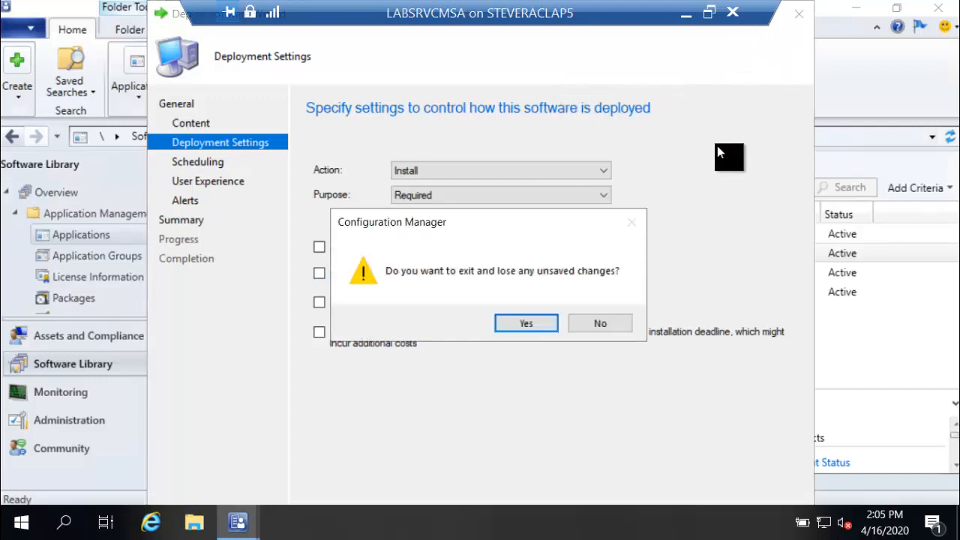
{"action": "left_click", "coordinate": [537, 326]}
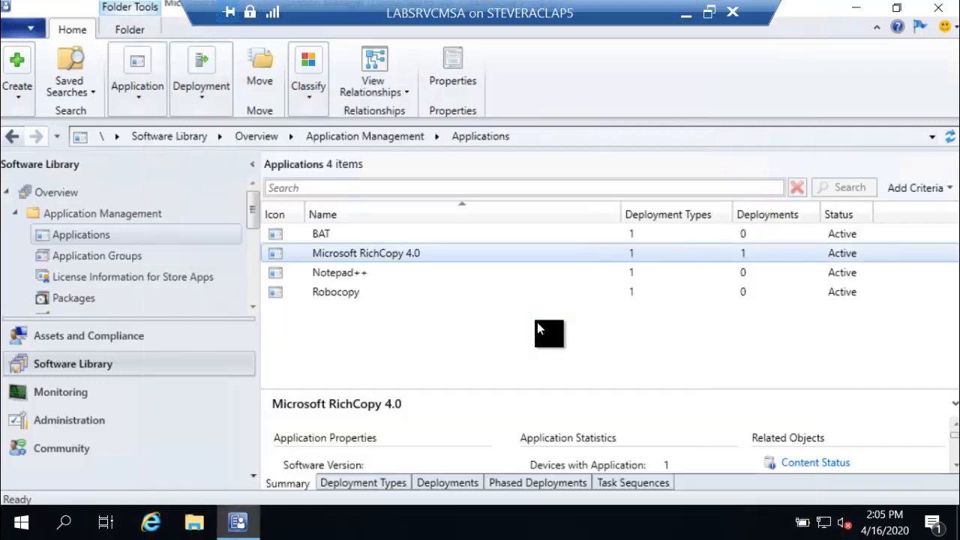
Step: Review the existing All Systems deployment properties for Microsoft RichCopy 4.0 across its General, Deployment Settings and Content tabs
{"action": "left_click", "coordinate": [424, 478]}
{"action": "left_click", "coordinate": [399, 452]}
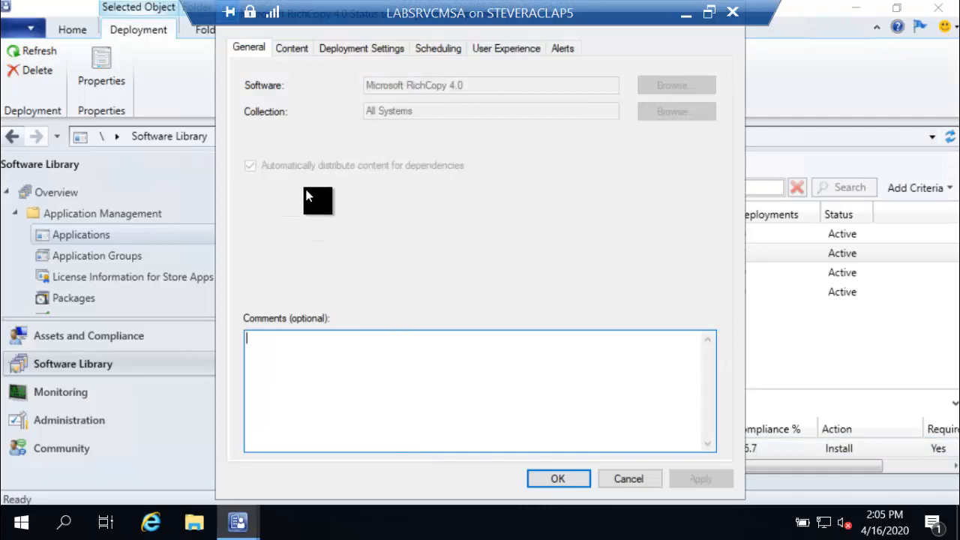
{"action": "left_click", "coordinate": [330, 49]}
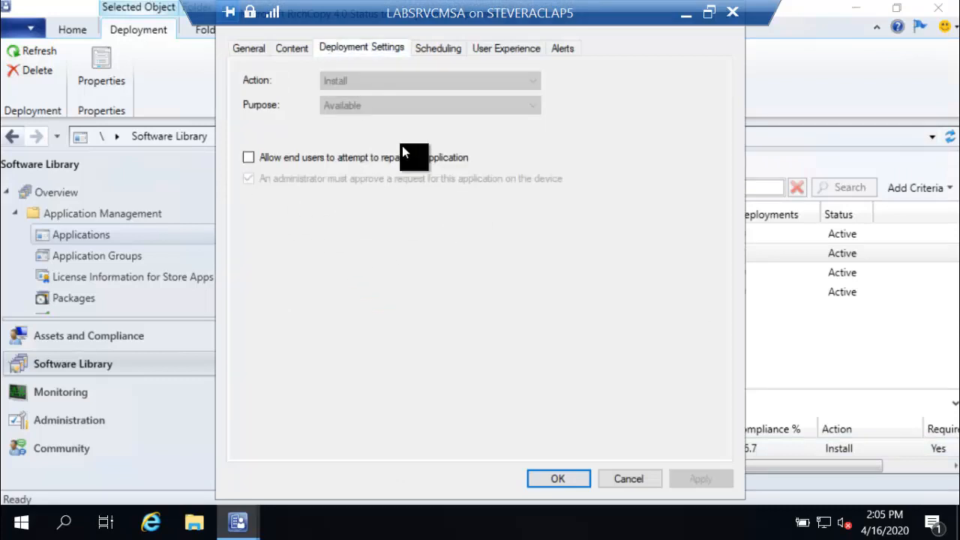
{"action": "left_click", "coordinate": [295, 50]}
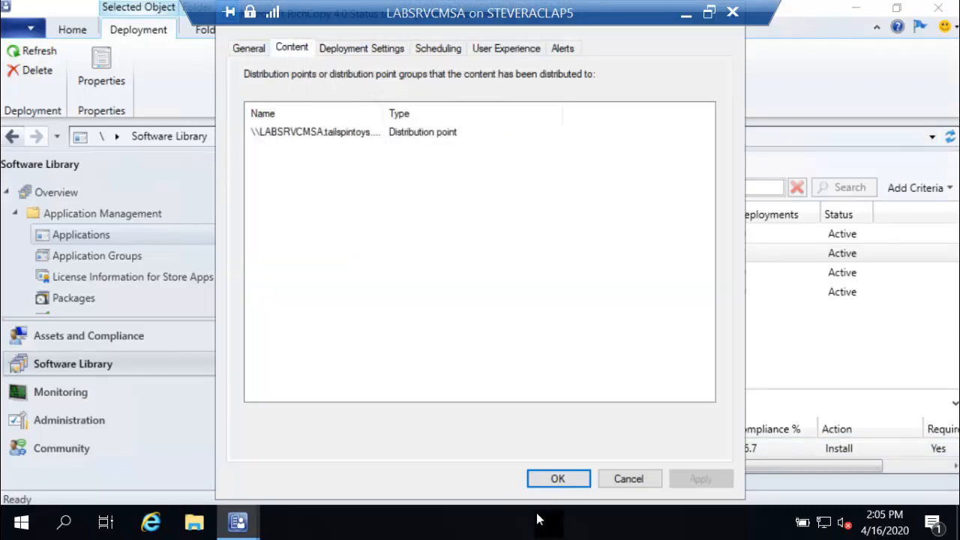
{"action": "left_click", "coordinate": [623, 477]}
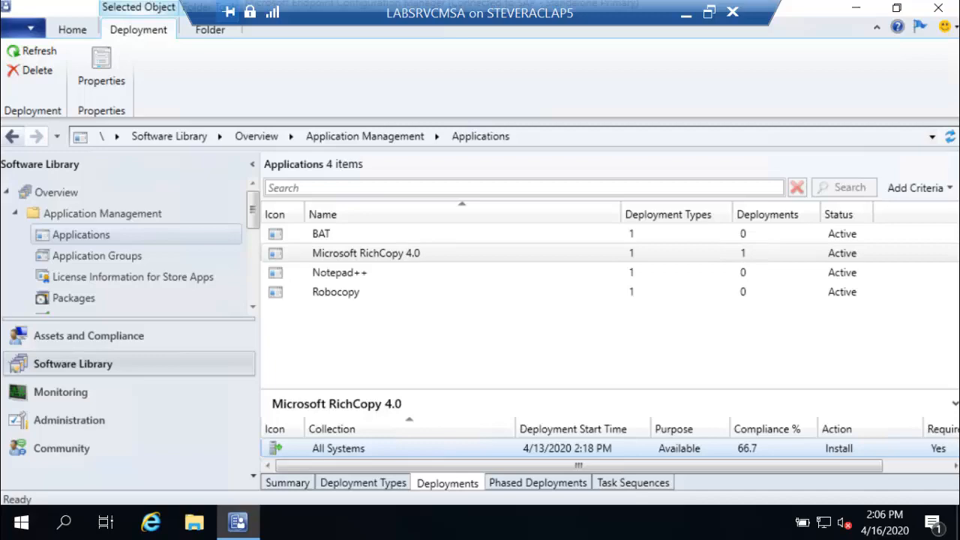
{"action": "double_click", "coordinate": [574, 10]}
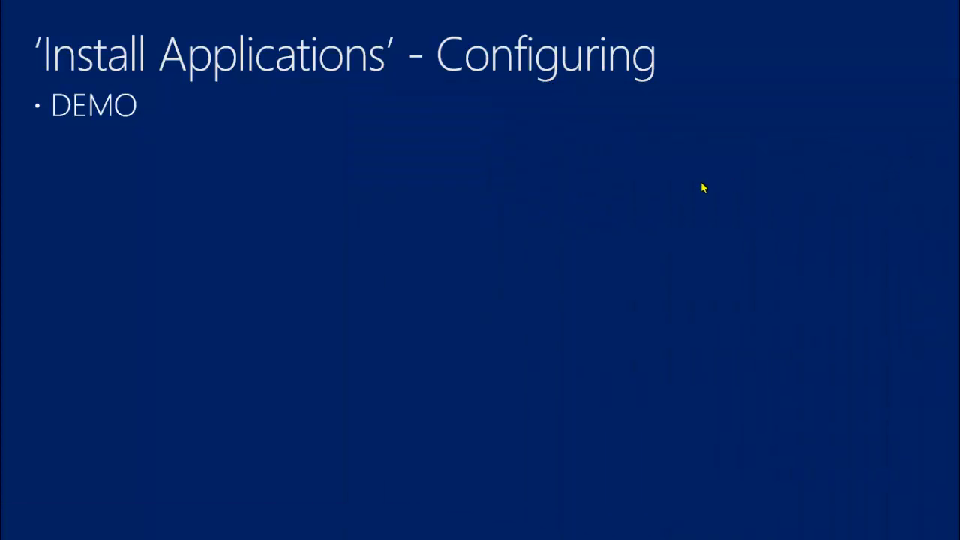
{"action": "key", "text": "Right"}
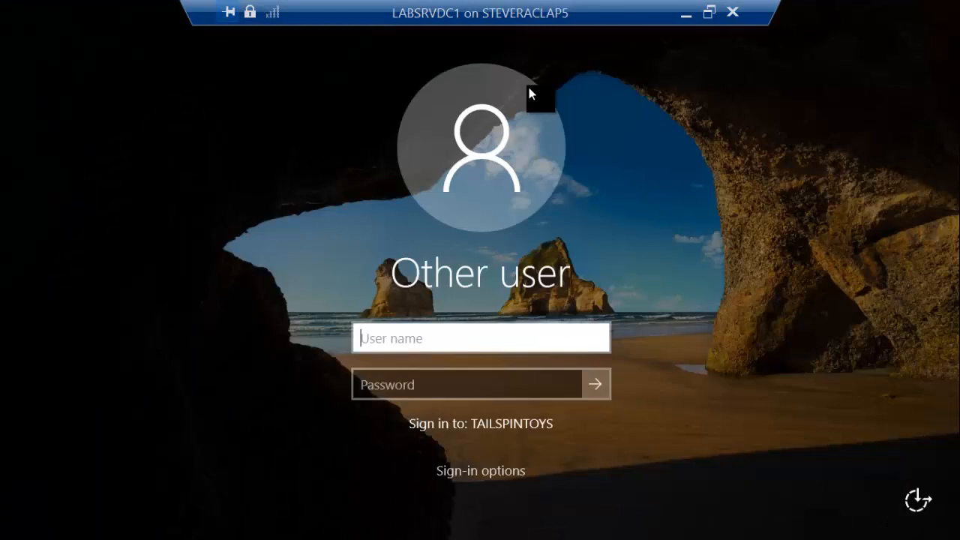
Step: Sign in to the LABSRVDC1 client with the tailspintoys domain administrator account and its password
{"action": "type", "text": "tailspintoys\\administrator"}
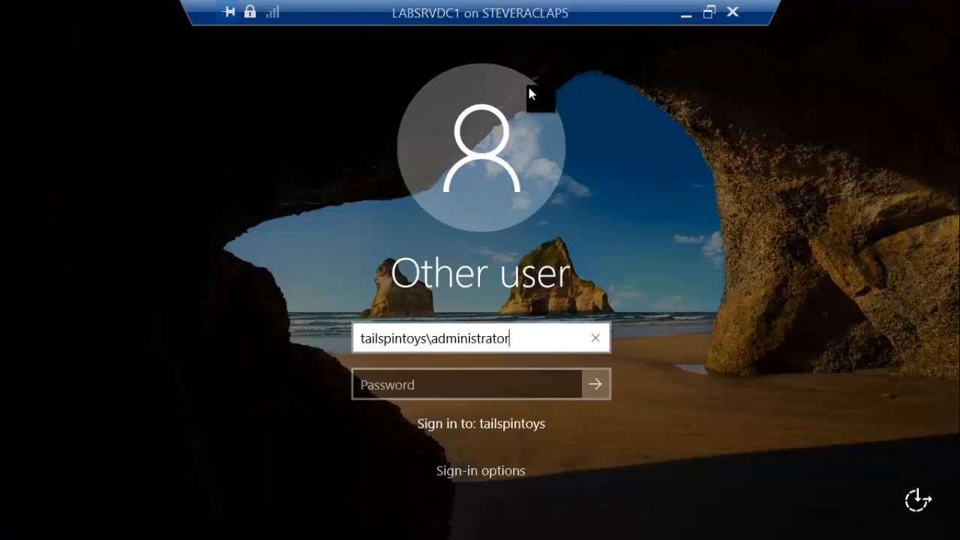
{"action": "key", "text": "Tab"}
{"action": "type", "text": "••••••••••"}
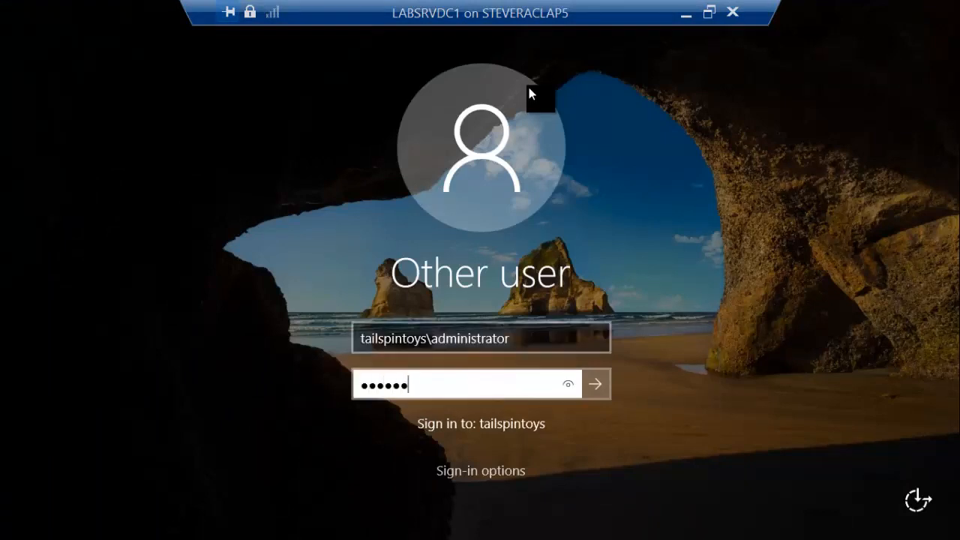
{"action": "key", "text": "Return"}
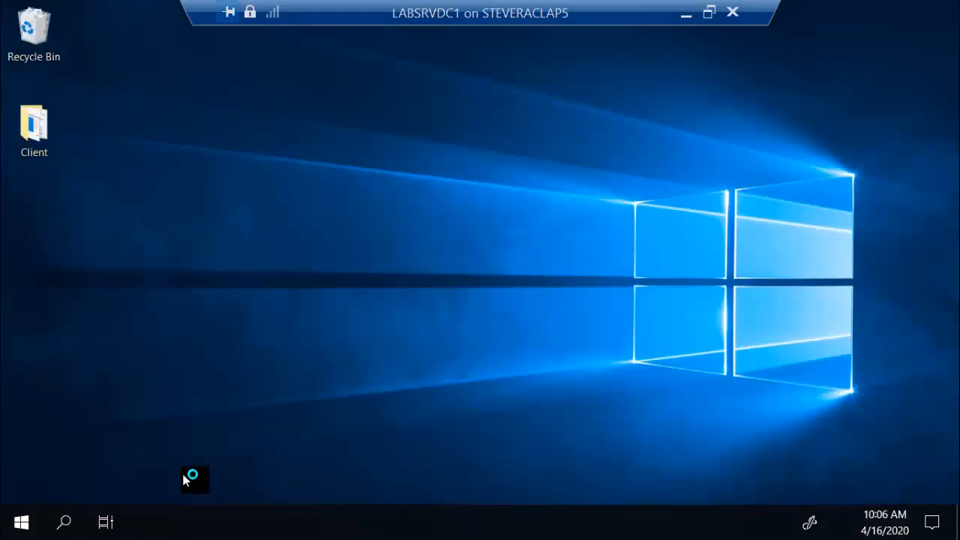
Step: Search for and open Software Center, closing Server Manager
{"action": "left_click", "coordinate": [68, 524]}
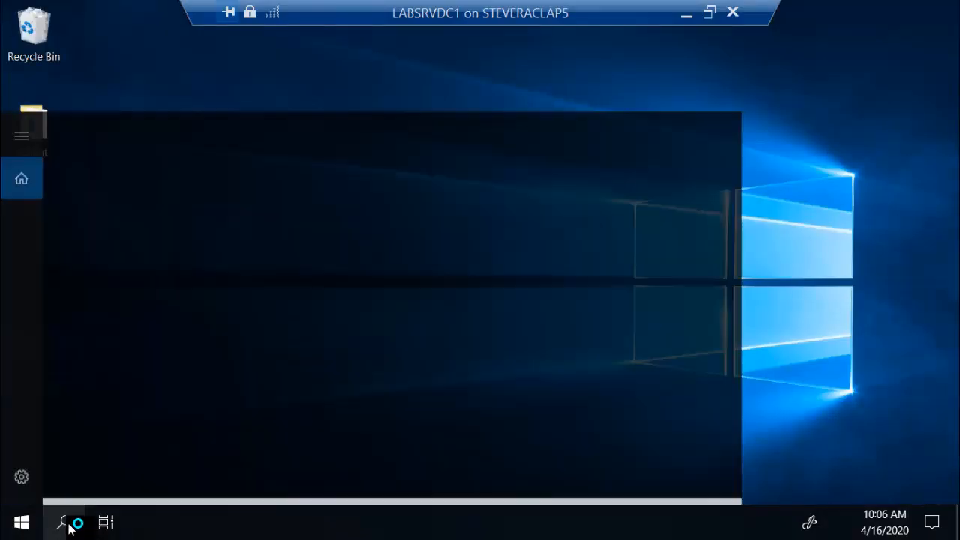
{"action": "type", "text": "software"}
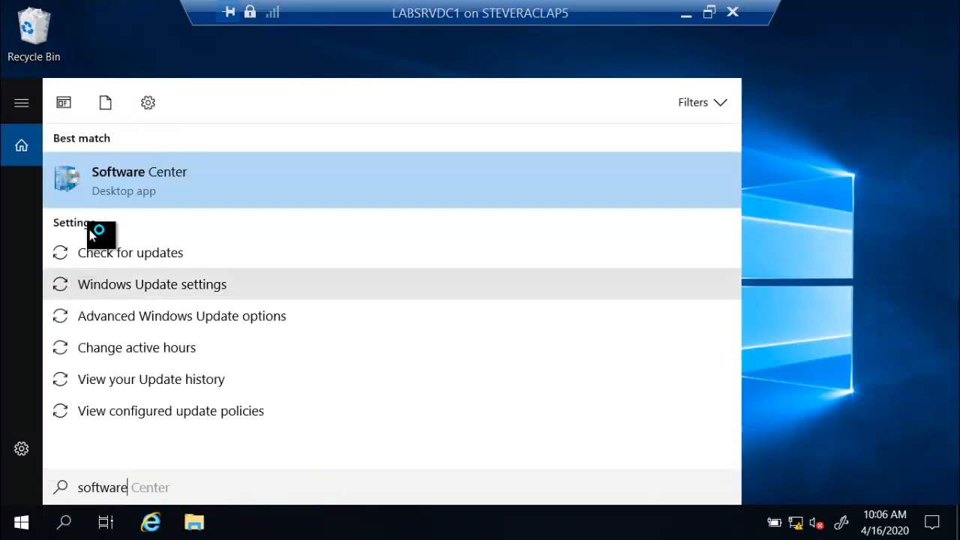
{"action": "left_click", "coordinate": [123, 194]}
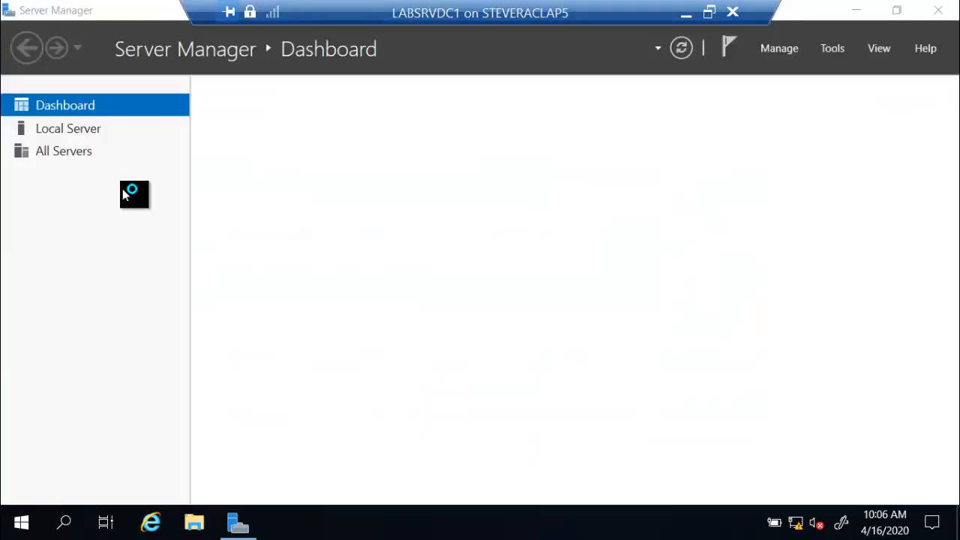
{"action": "left_click", "coordinate": [943, 12]}
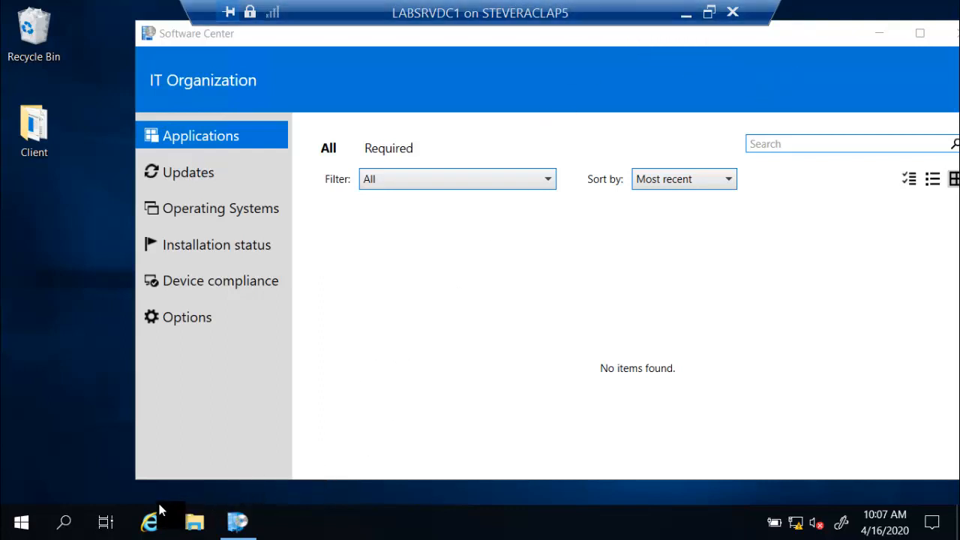
Step: Open Control Panel's Programs and Features to check which programs are installed
{"action": "left_click", "coordinate": [65, 523]}
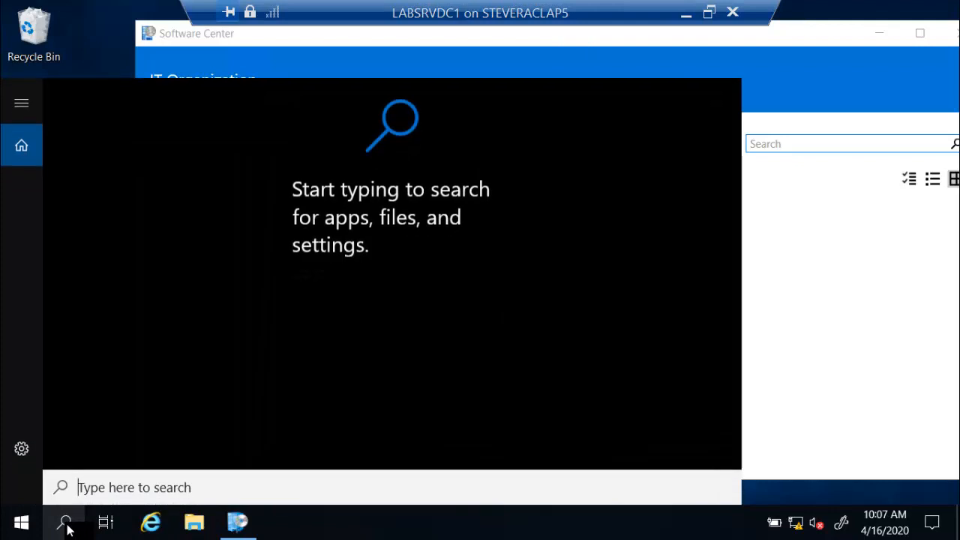
{"action": "type", "text": "control"}
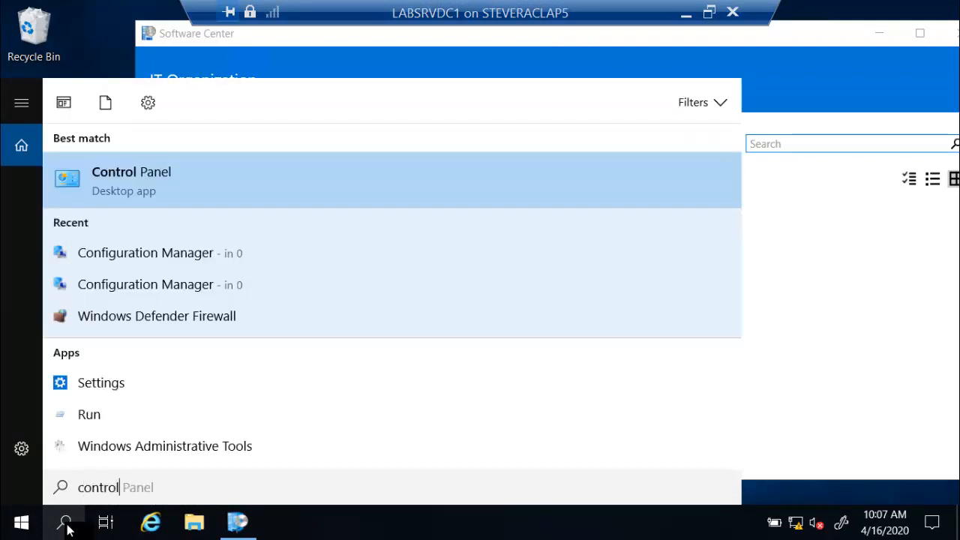
{"action": "key", "text": "Return"}
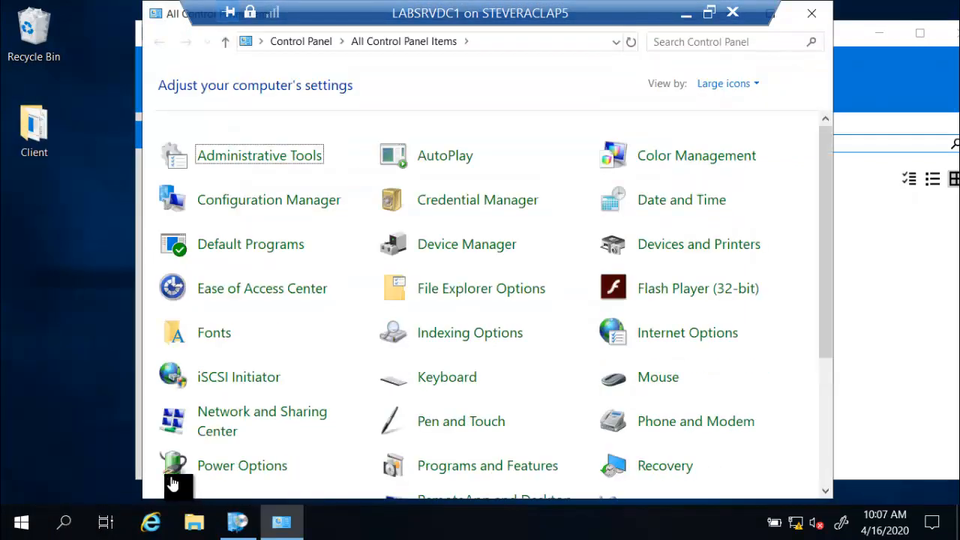
{"action": "scroll", "coordinate": [419, 411], "scroll_direction": "down", "scroll_amount": 1}
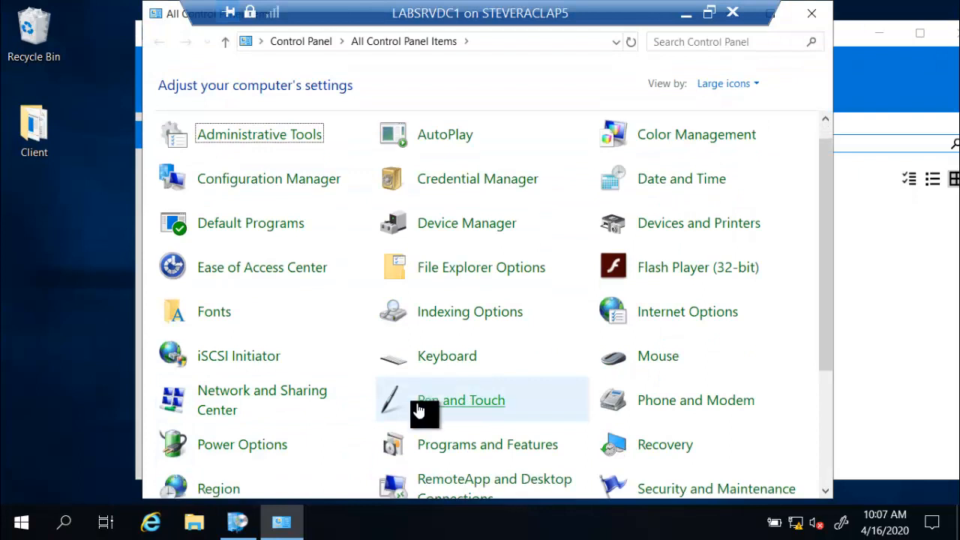
{"action": "left_click", "coordinate": [450, 445]}
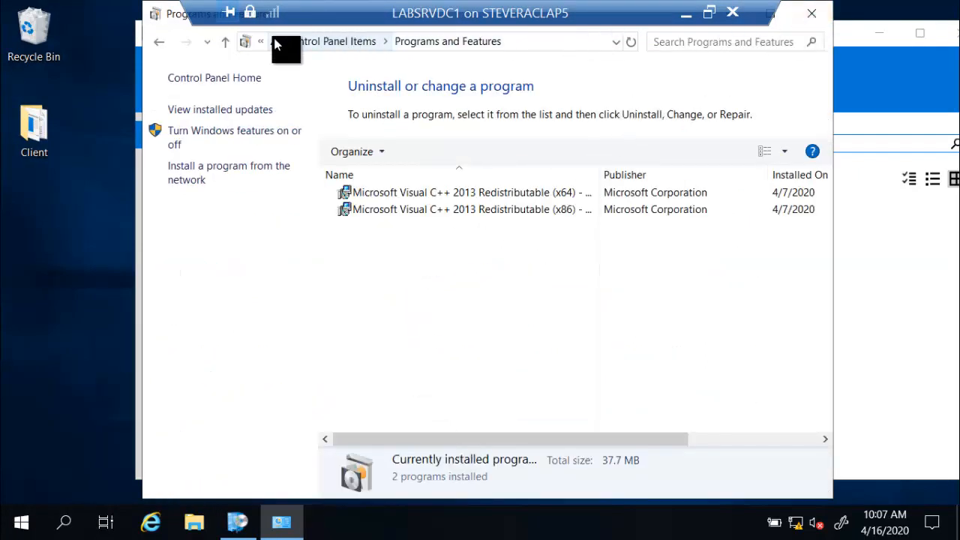
{"action": "left_click", "coordinate": [156, 43]}
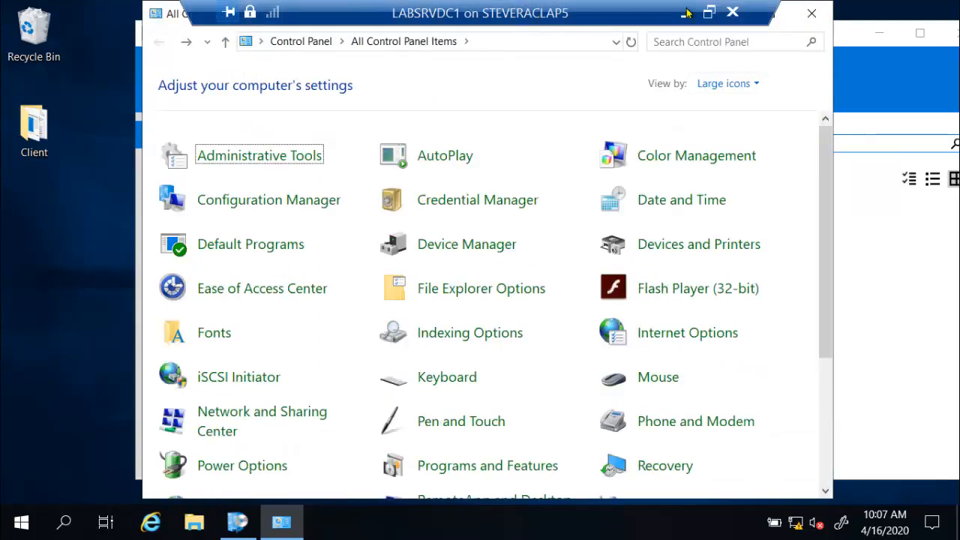
Step: Switch back to the Configuration Manager console and open the Assets and Compliance workspace
{"action": "left_click_drag", "start_coordinate": [670, 14], "coordinate": [551, 11]}
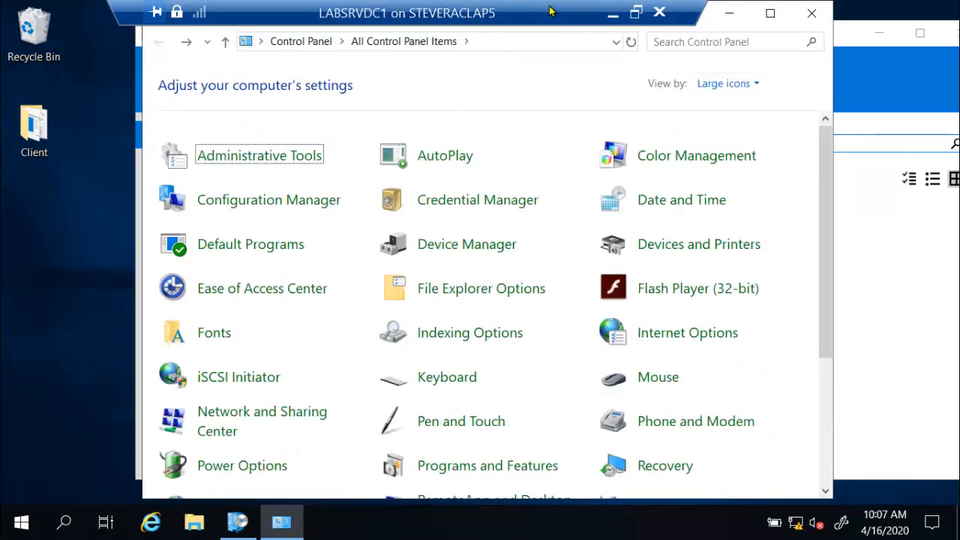
{"action": "left_click", "coordinate": [729, 13]}
{"action": "double_click", "coordinate": [510, 11]}
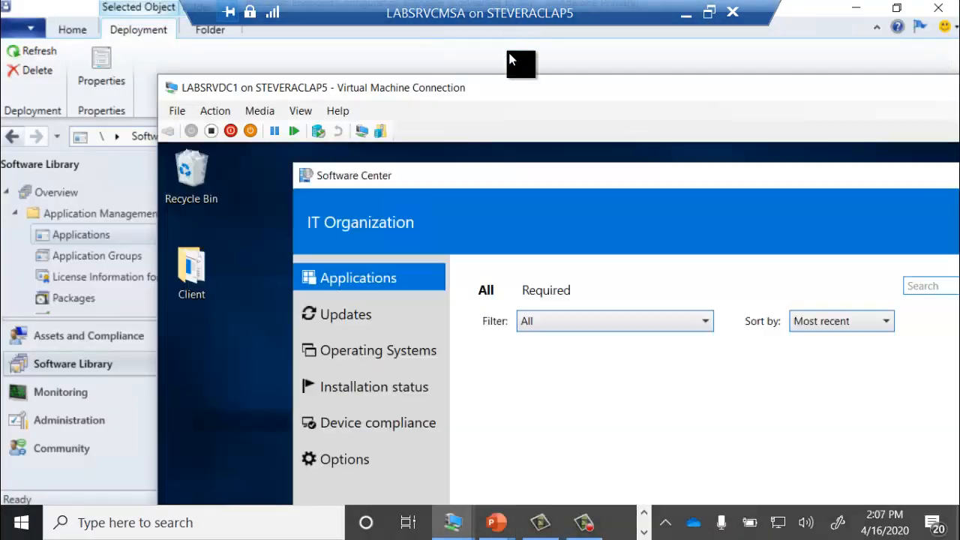
{"action": "left_click_drag", "start_coordinate": [516, 87], "coordinate": [959, 65]}
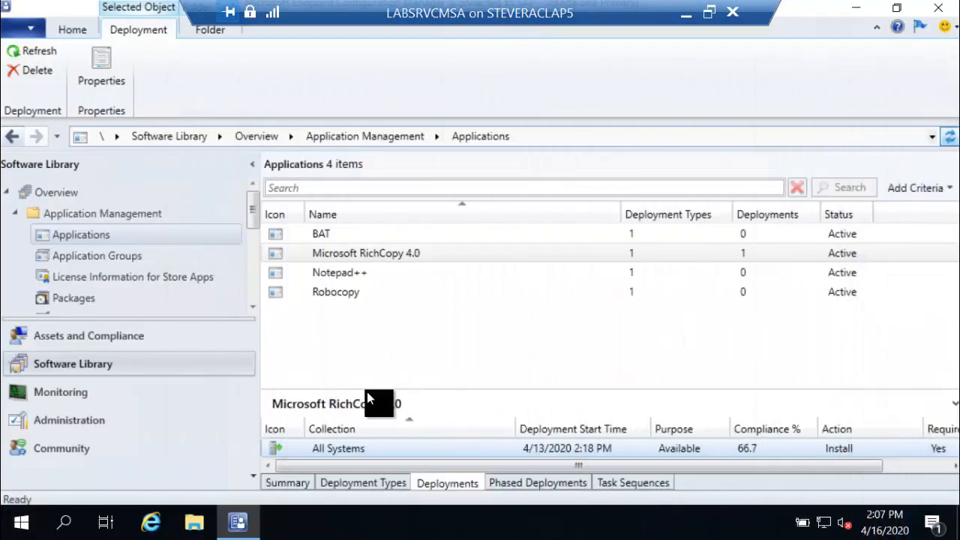
{"action": "left_click", "coordinate": [105, 338]}
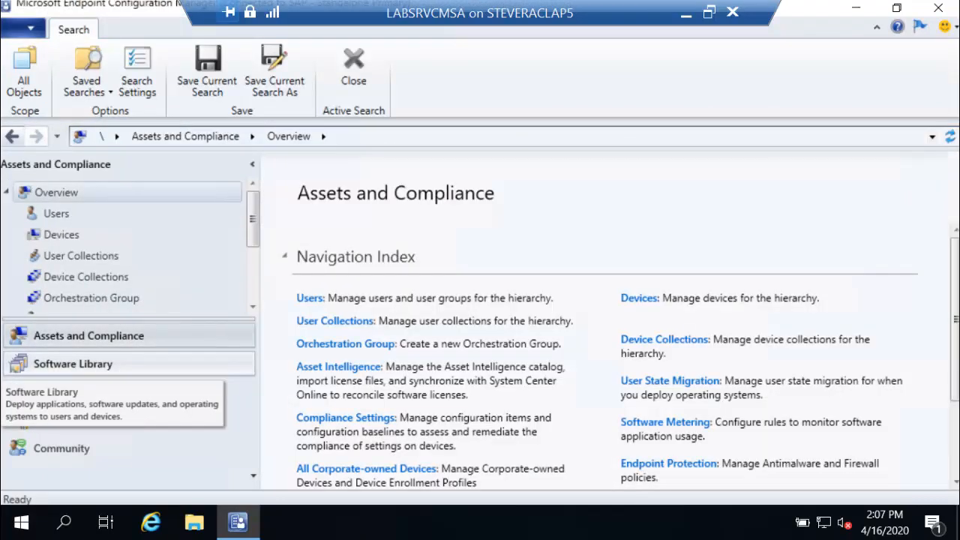
{"action": "left_click", "coordinate": [99, 278]}
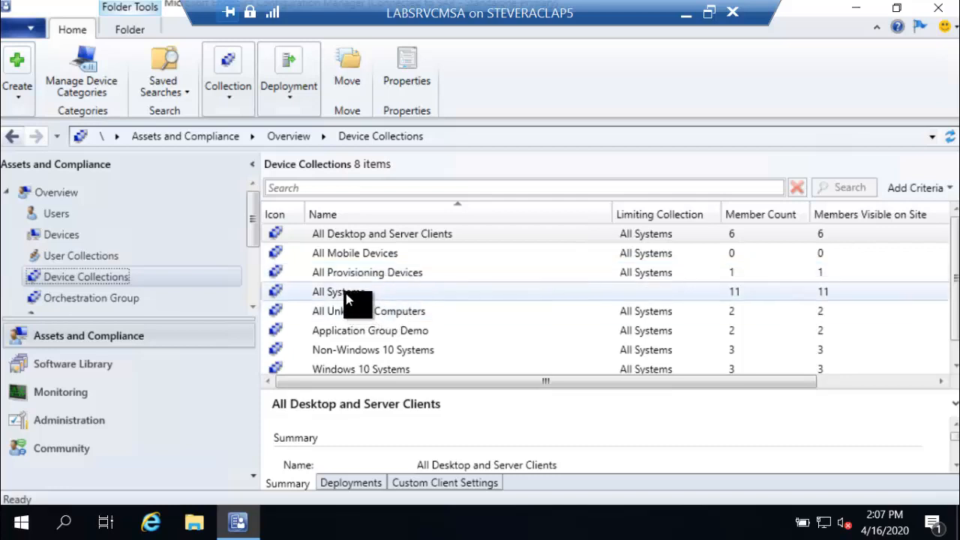
{"action": "left_click", "coordinate": [346, 349]}
{"action": "right_click", "coordinate": [346, 350]}
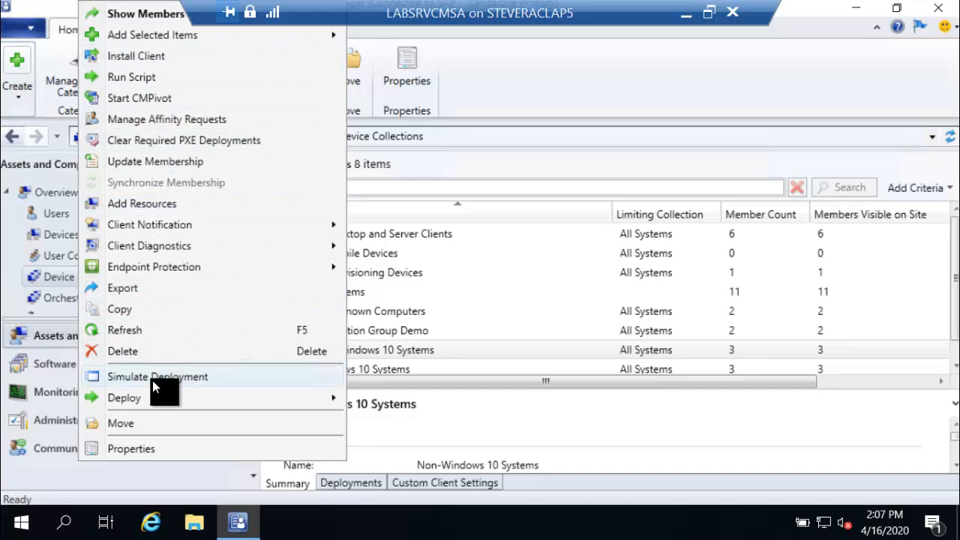
{"action": "left_click", "coordinate": [455, 353]}
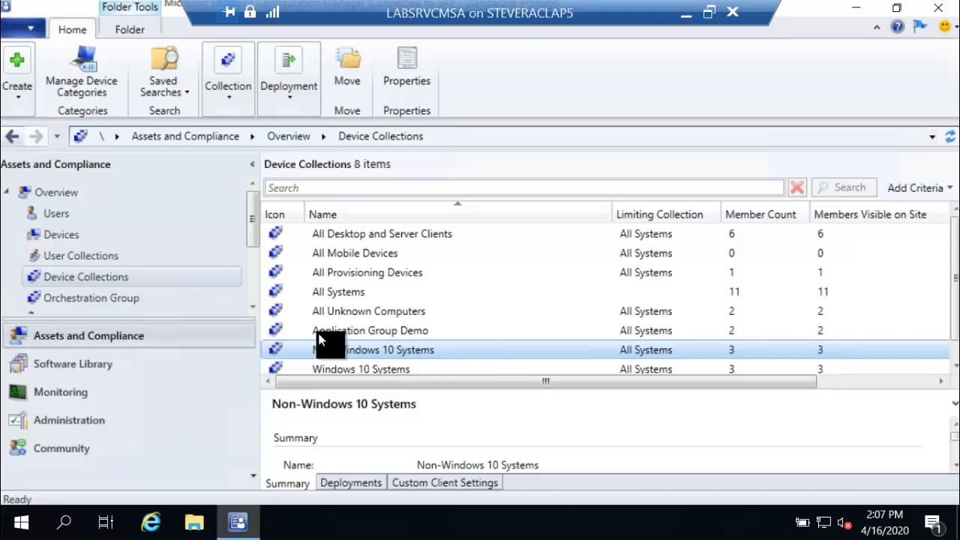
Step: Install the Microsoft RichCopy 4.0 application on the LABSRVDC1 device from the Devices list
{"action": "left_click", "coordinate": [77, 240]}
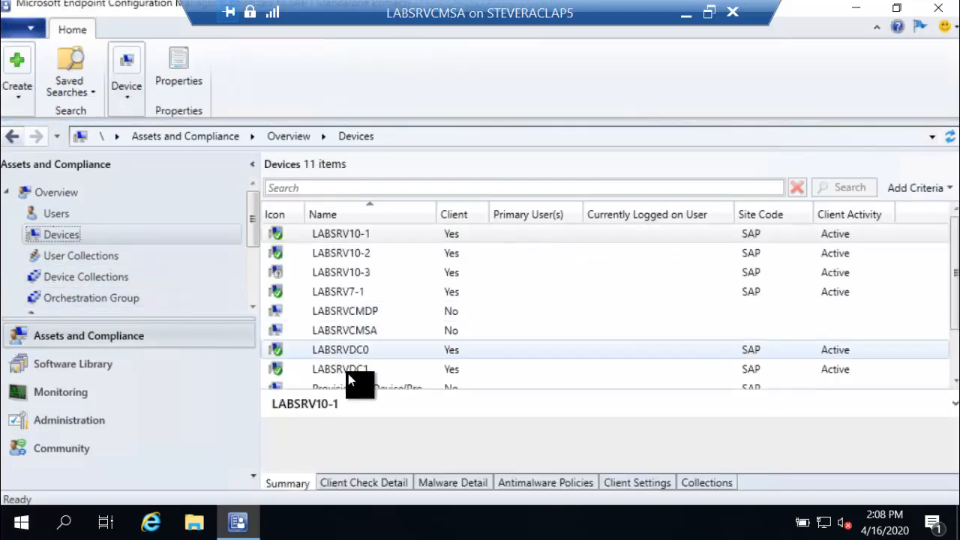
{"action": "left_click", "coordinate": [348, 372]}
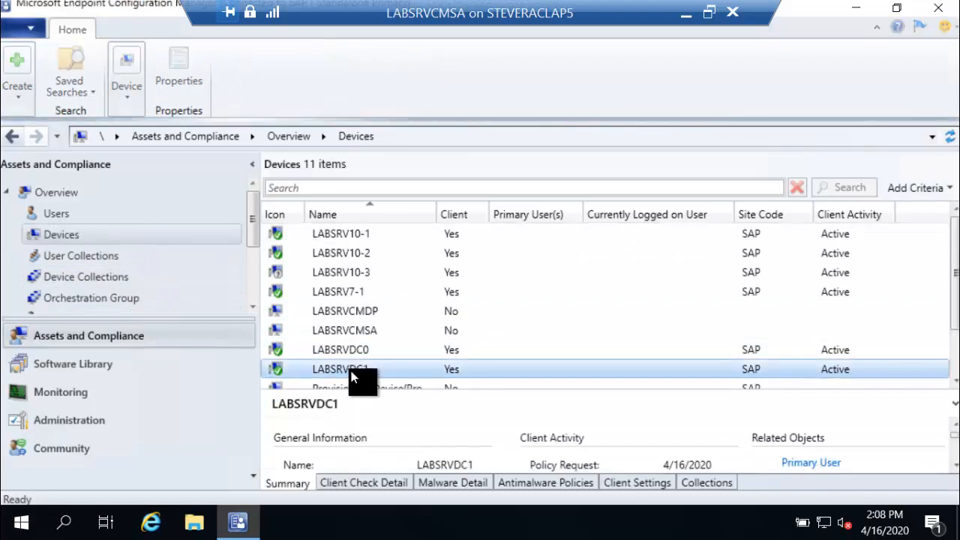
{"action": "right_click", "coordinate": [350, 371]}
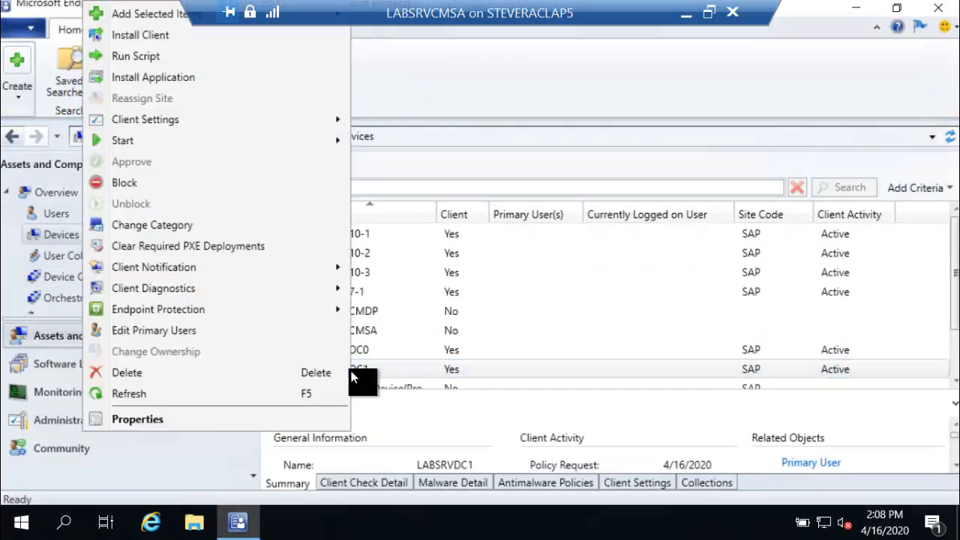
{"action": "left_click", "coordinate": [176, 77]}
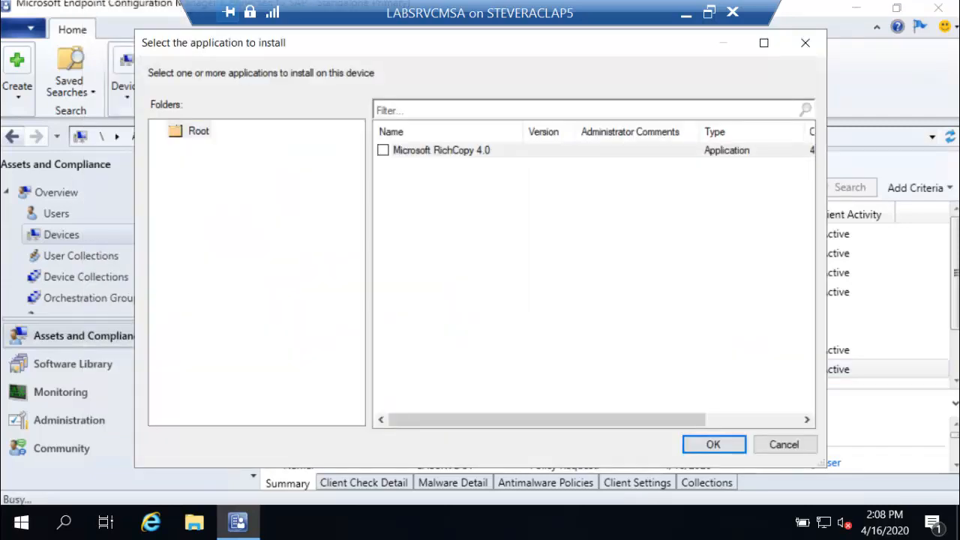
{"action": "left_click", "coordinate": [382, 151]}
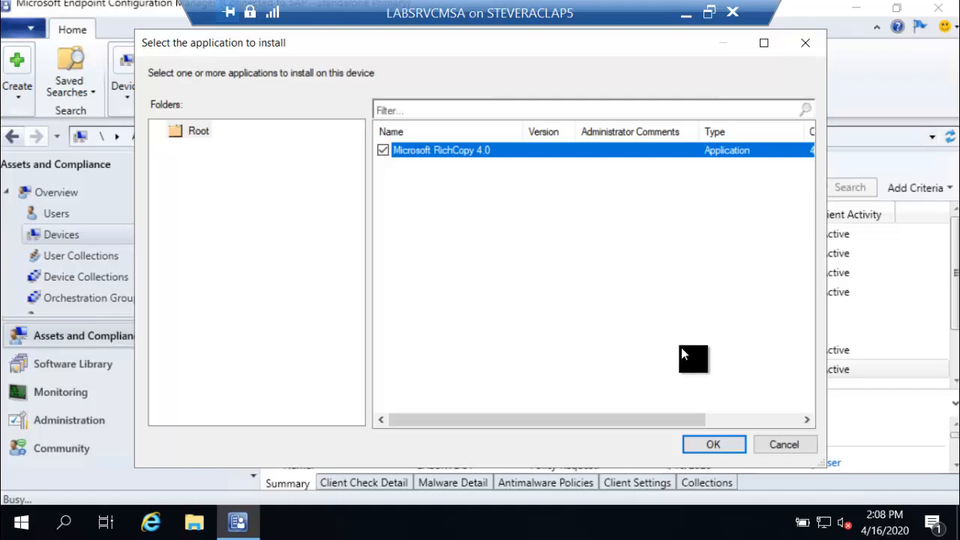
{"action": "left_click", "coordinate": [712, 445]}
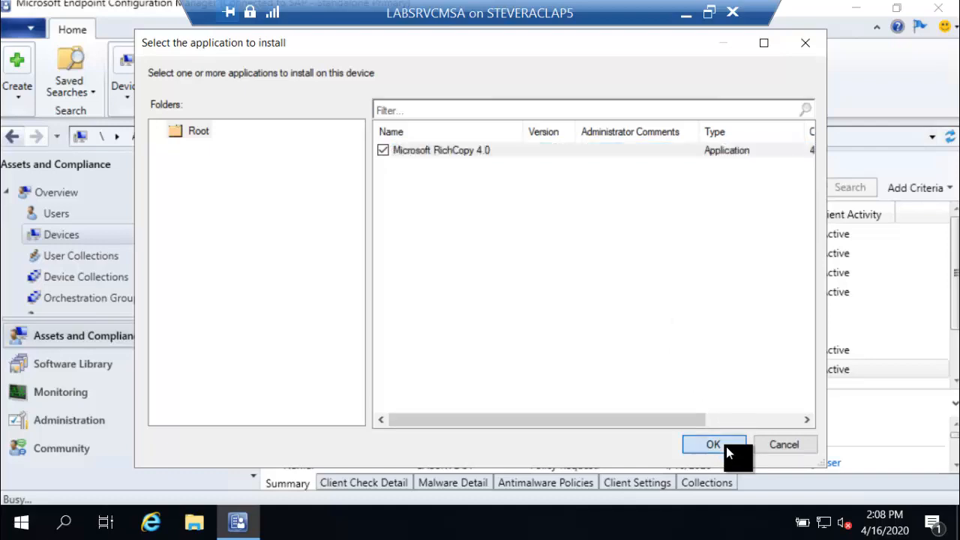
Step: Switch to the LABSRVDC1 client and check Microsoft RichCopy 4.0's details in Software Center and the Start menu
{"action": "left_click_drag", "start_coordinate": [959, 112], "coordinate": [362, 40]}
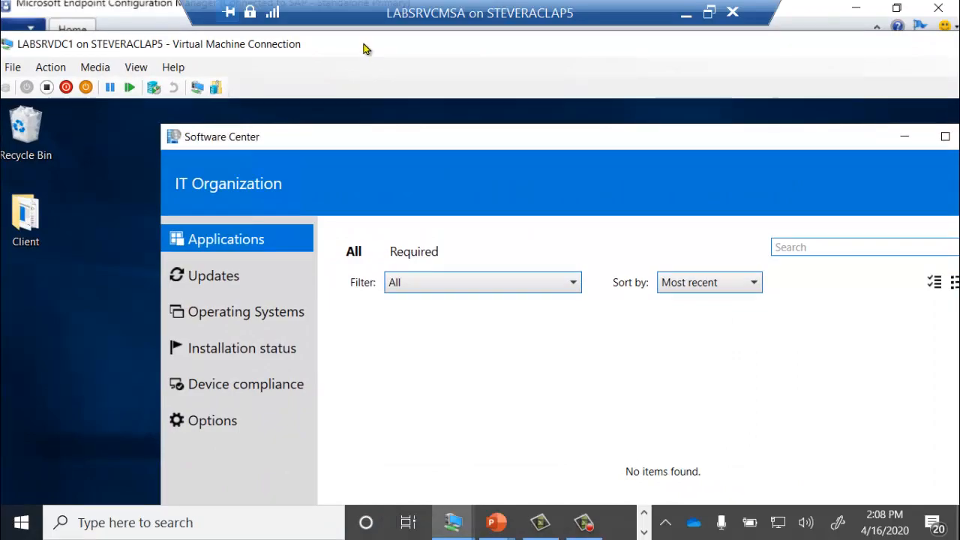
{"action": "double_click", "coordinate": [362, 42]}
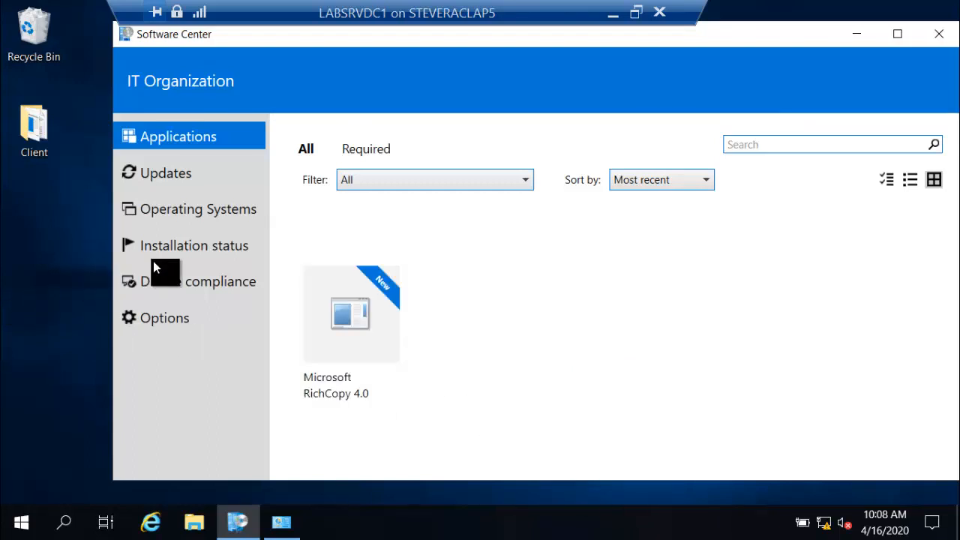
{"action": "left_click", "coordinate": [338, 327]}
{"action": "left_click", "coordinate": [424, 254]}
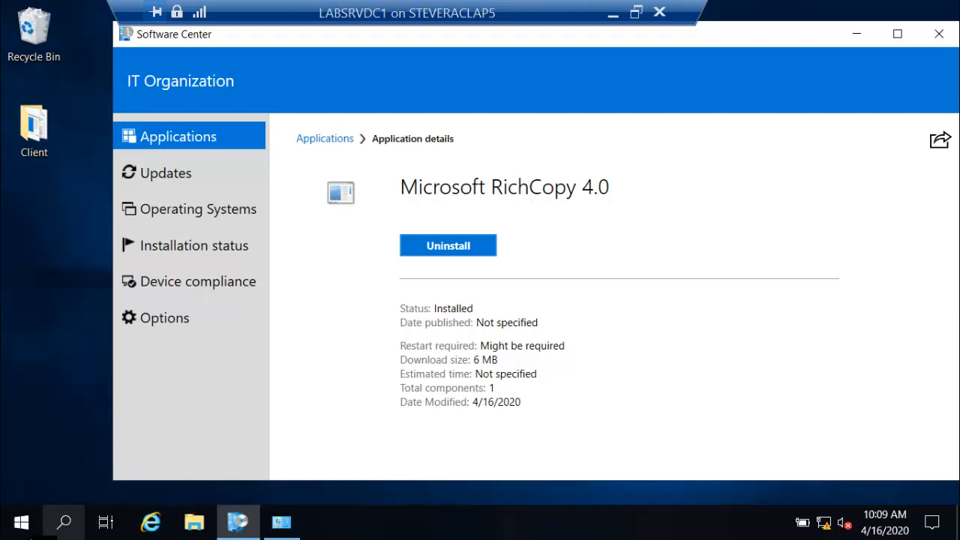
{"action": "left_click", "coordinate": [26, 529]}
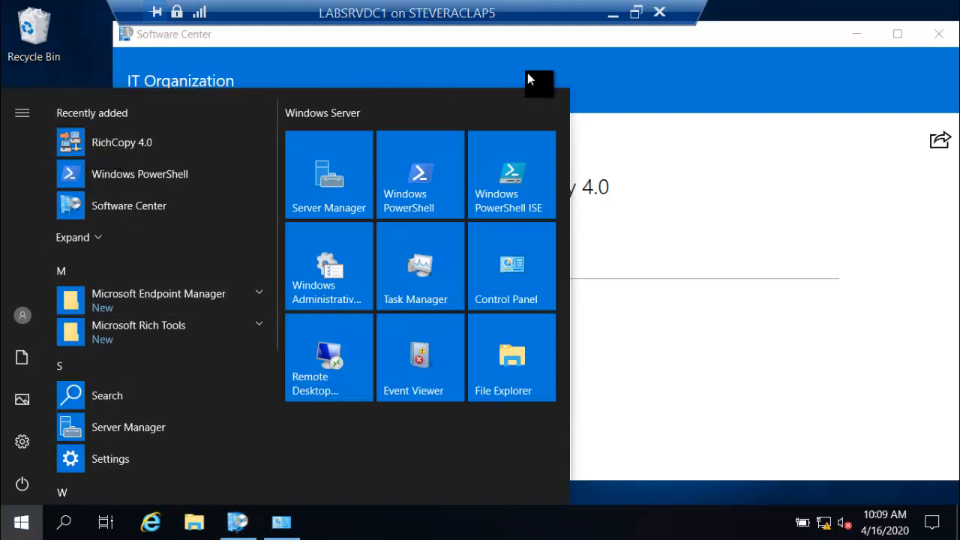
{"action": "left_click", "coordinate": [718, 36]}
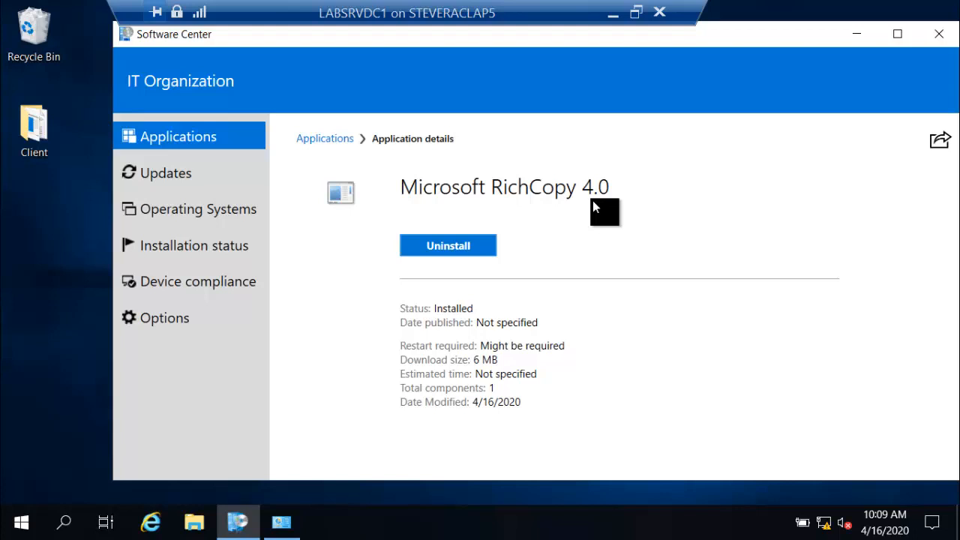
Step: Return to the console and deny the approved Microsoft RichCopy 4.0 request for LABSRVDC1 under Application Requests
{"action": "double_click", "coordinate": [515, 17]}
{"action": "left_click_drag", "start_coordinate": [512, 46], "coordinate": [959, 83]}
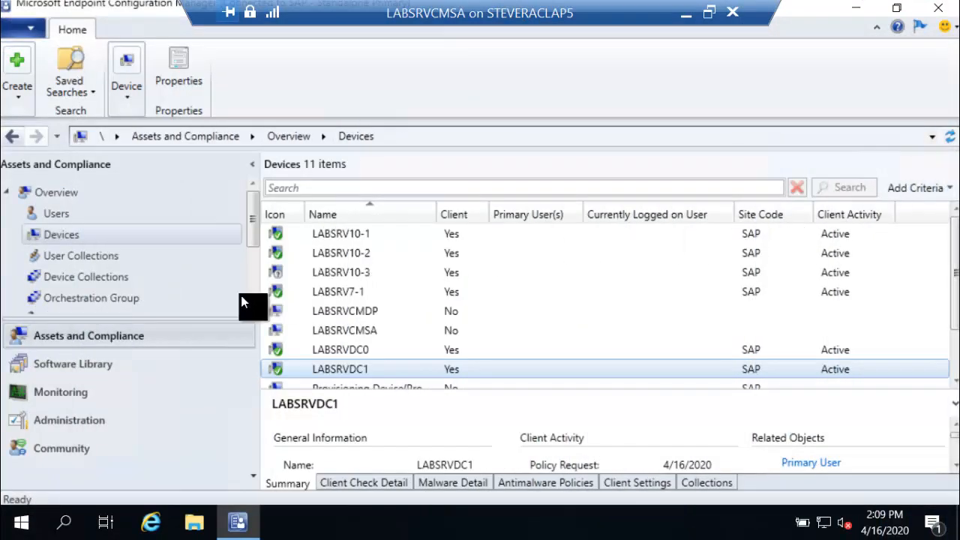
{"action": "left_click", "coordinate": [122, 364]}
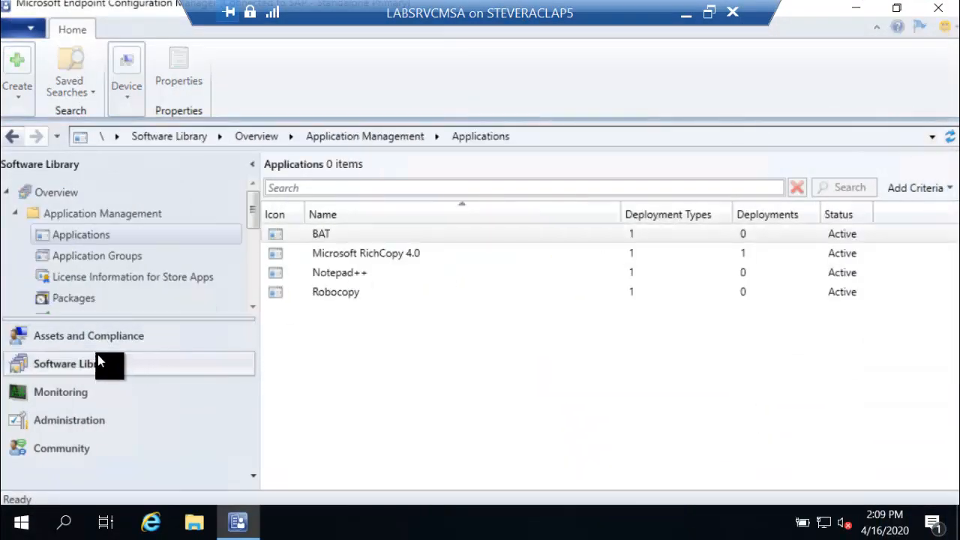
{"action": "scroll", "coordinate": [120, 296], "scroll_direction": "down", "scroll_amount": 1}
{"action": "left_click", "coordinate": [128, 281]}
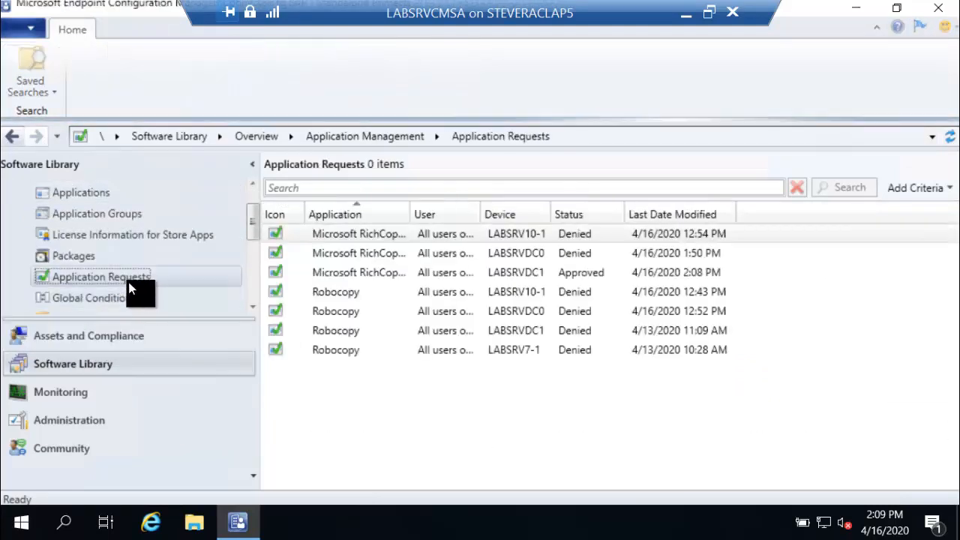
{"action": "left_click", "coordinate": [474, 275]}
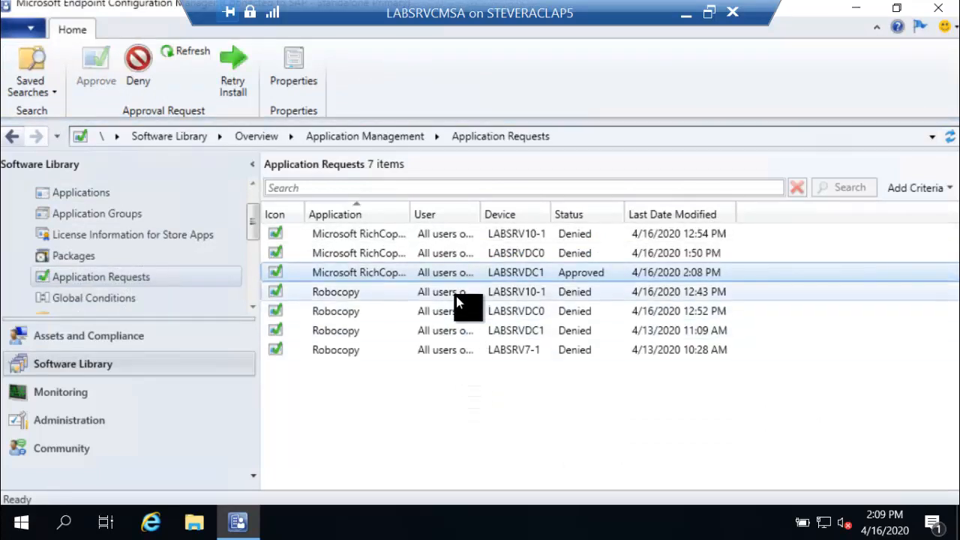
{"action": "right_click", "coordinate": [447, 273]}
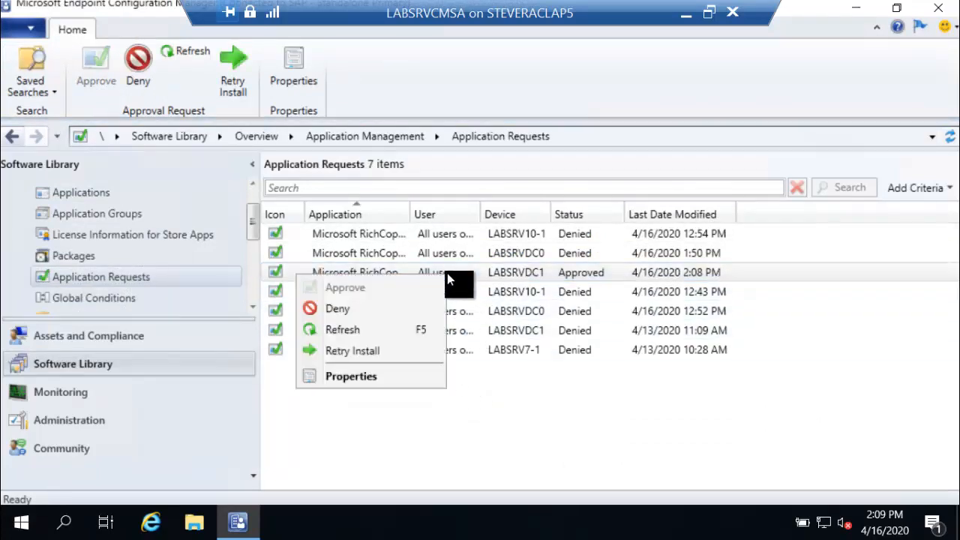
{"action": "left_click", "coordinate": [356, 308]}
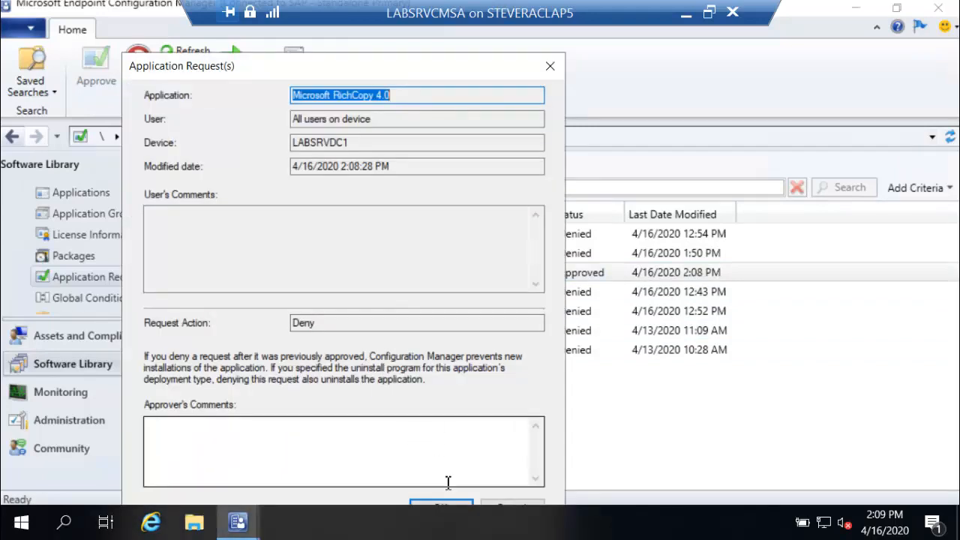
{"action": "left_click", "coordinate": [441, 507]}
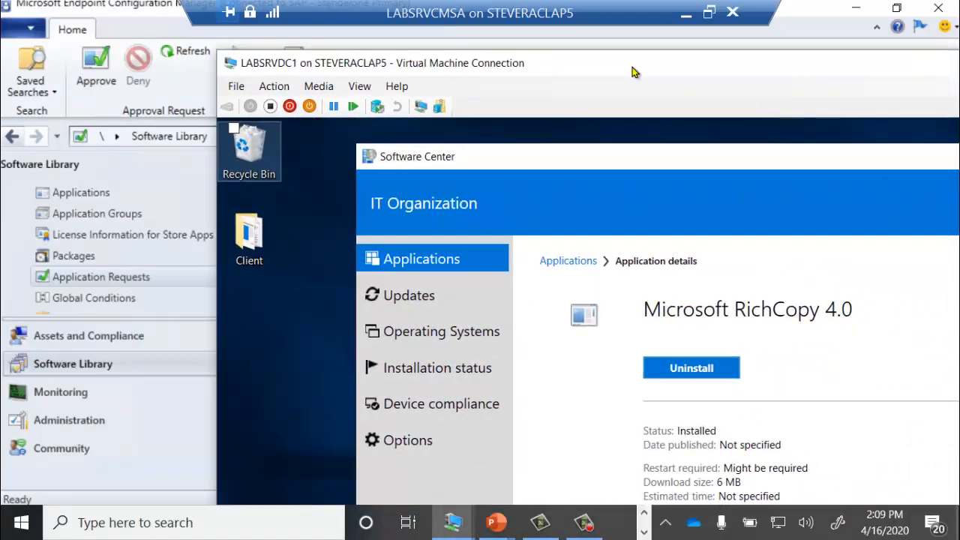
Step: Switch to the LABSRVDC1 client, review RichCopy's status and the Applications list in Software Center, then close Software Center
{"action": "double_click", "coordinate": [634, 72]}
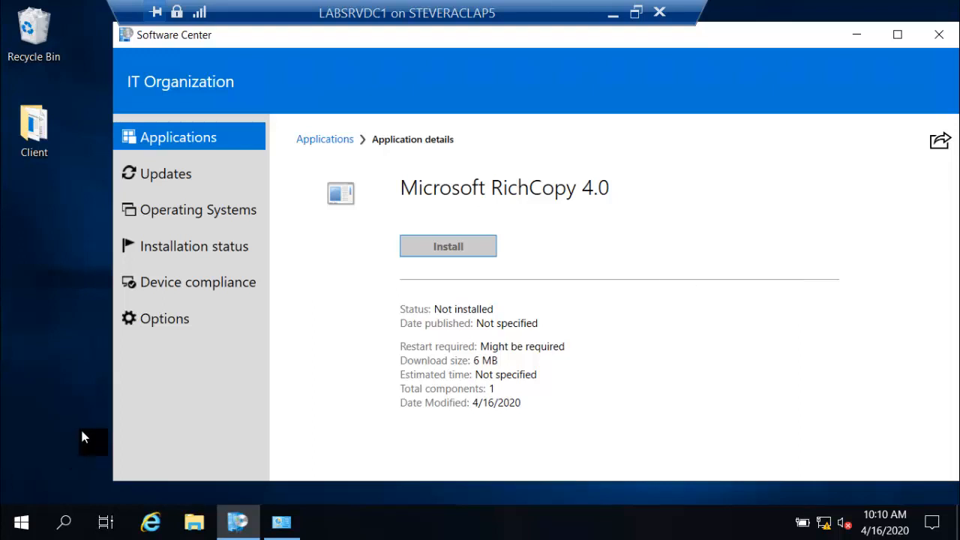
{"action": "left_click", "coordinate": [25, 526]}
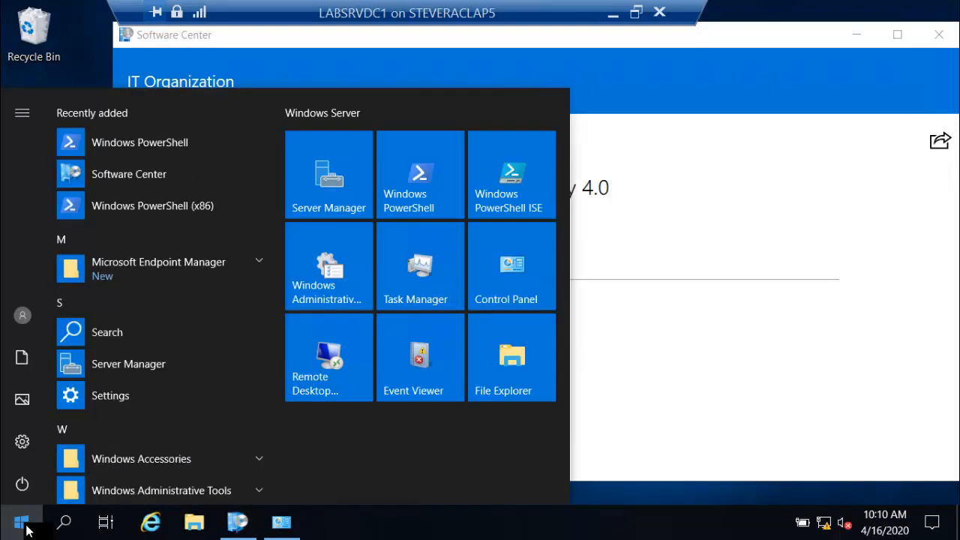
{"action": "left_click", "coordinate": [25, 527]}
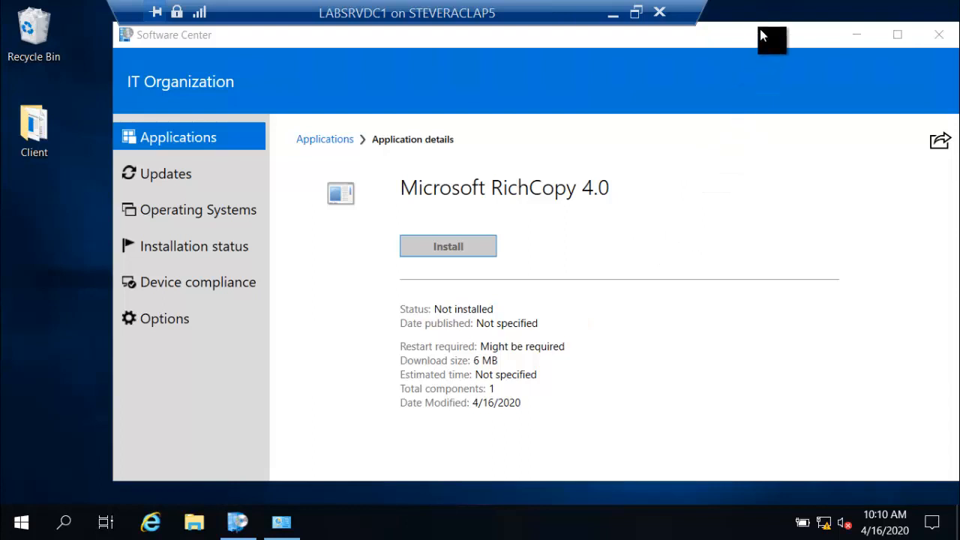
{"action": "left_click_drag", "start_coordinate": [759, 34], "coordinate": [698, 43]}
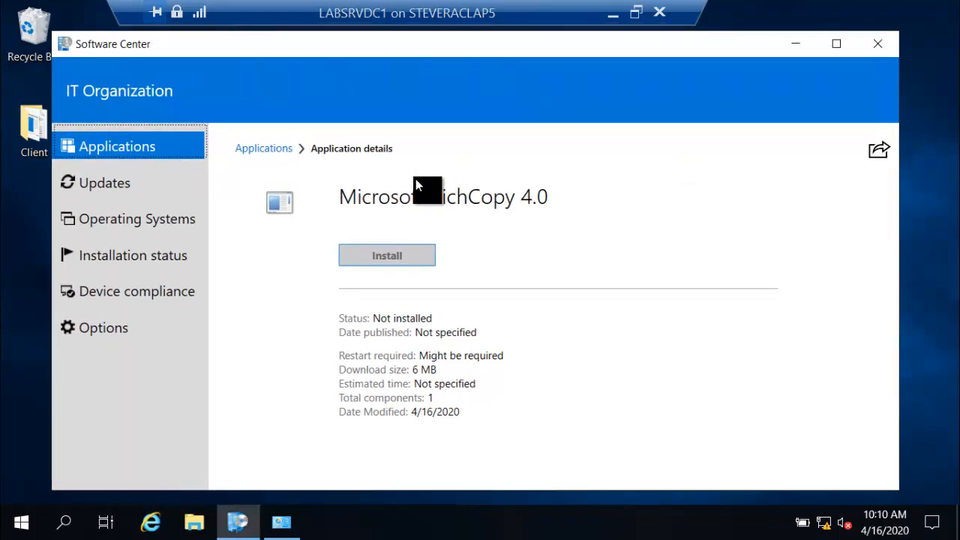
{"action": "left_click", "coordinate": [162, 149]}
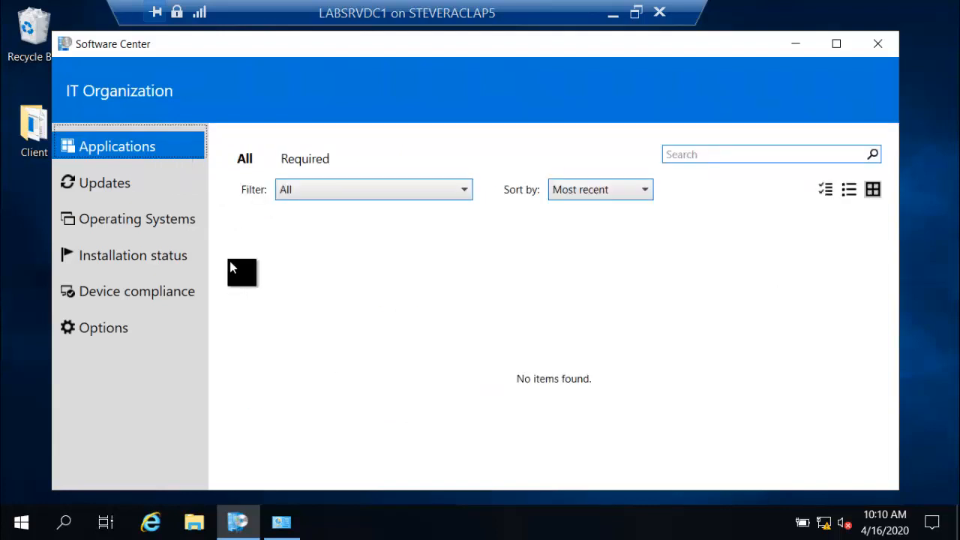
{"action": "left_click", "coordinate": [879, 45]}
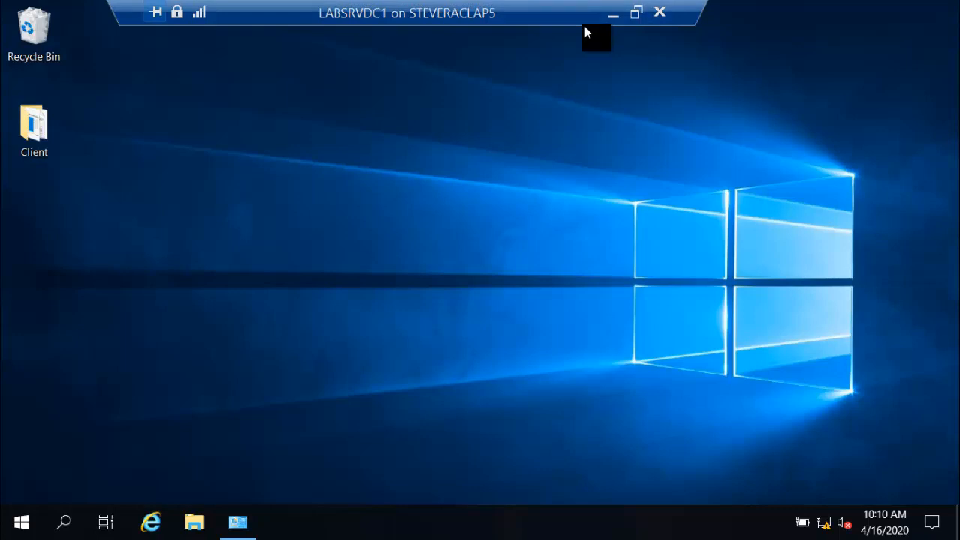
{"action": "double_click", "coordinate": [456, 22]}
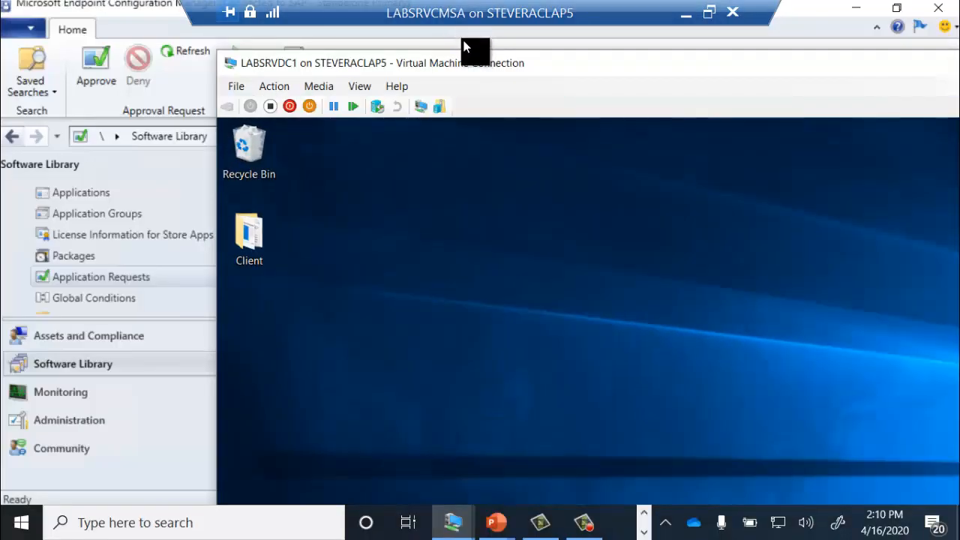
{"action": "left_click_drag", "start_coordinate": [464, 61], "coordinate": [959, 94]}
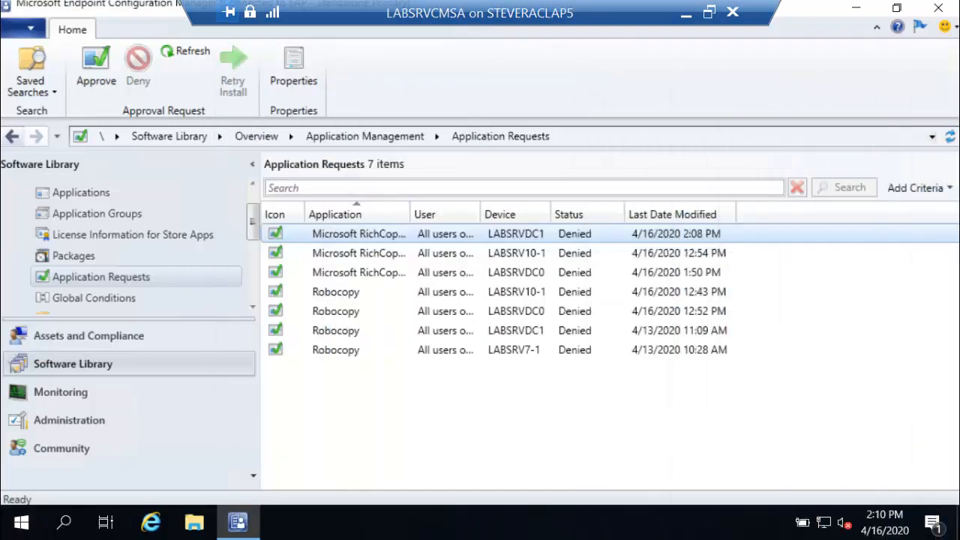
{"action": "double_click", "coordinate": [524, 14]}
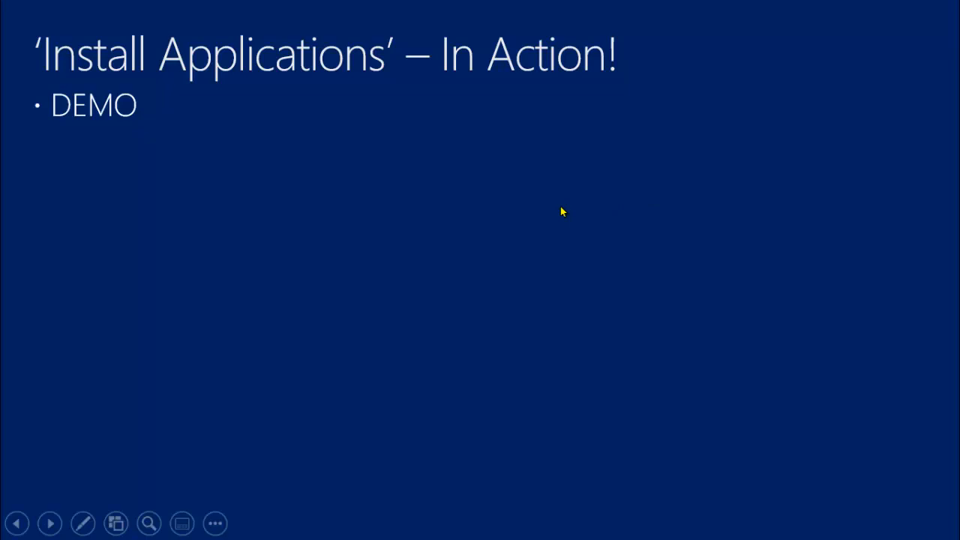
{"action": "key", "text": "Right"}
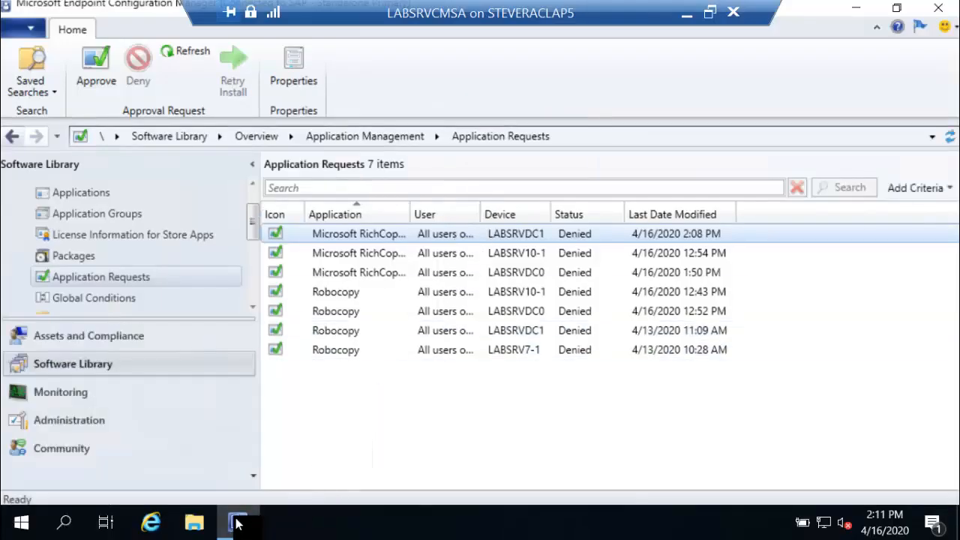
Step: Open BgbServer.log from File Explorer's recent files and scroll through its push task entries
{"action": "left_click", "coordinate": [193, 522]}
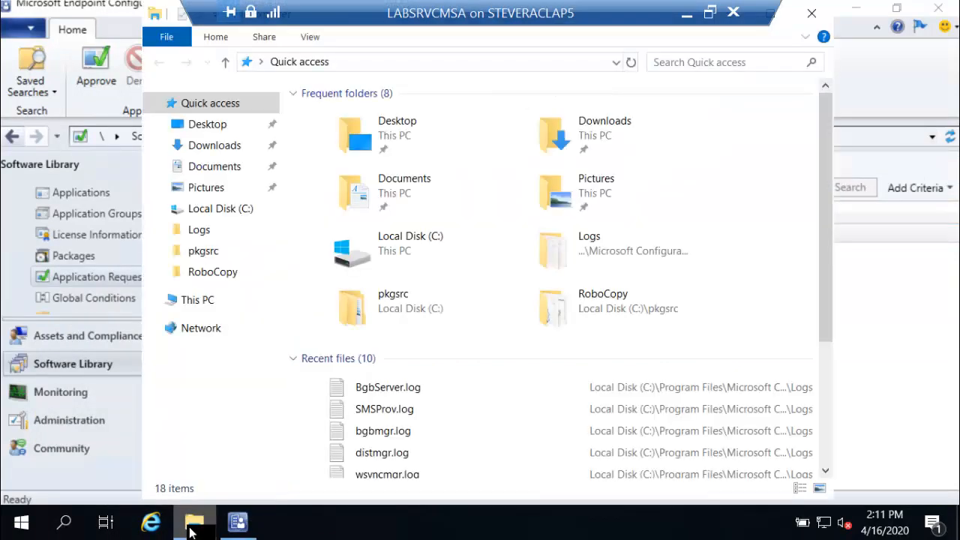
{"action": "double_click", "coordinate": [414, 395]}
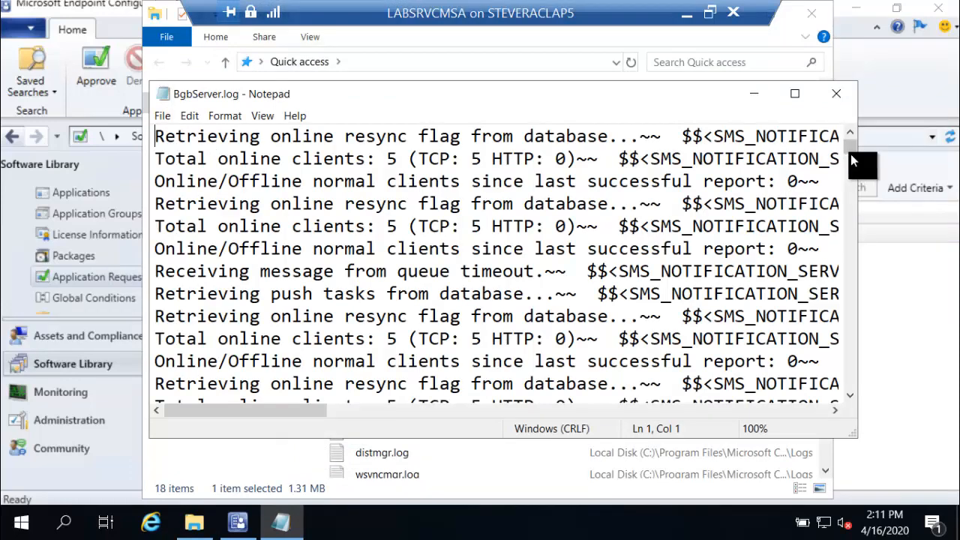
{"action": "left_click_drag", "start_coordinate": [851, 146], "coordinate": [862, 397]}
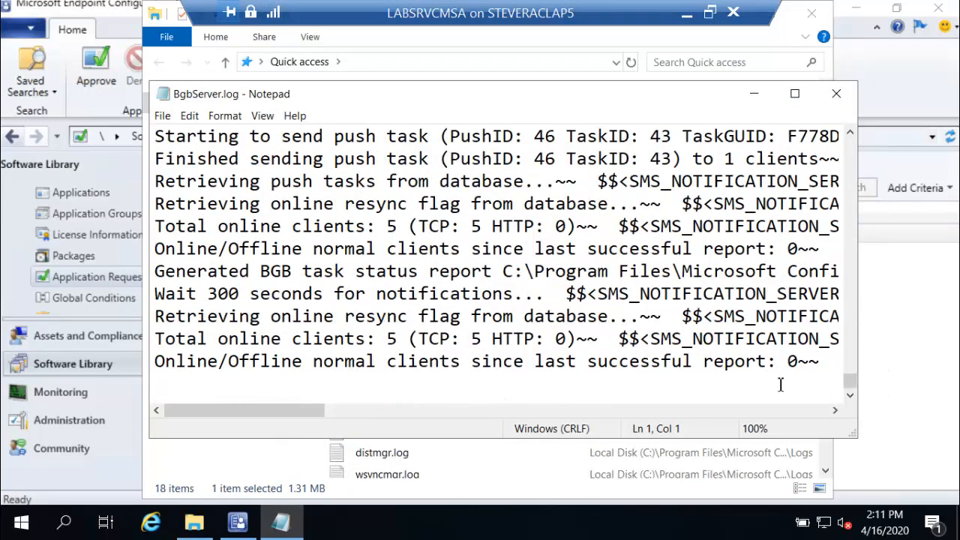
{"action": "scroll", "coordinate": [434, 332], "scroll_direction": "up", "scroll_amount": 1}
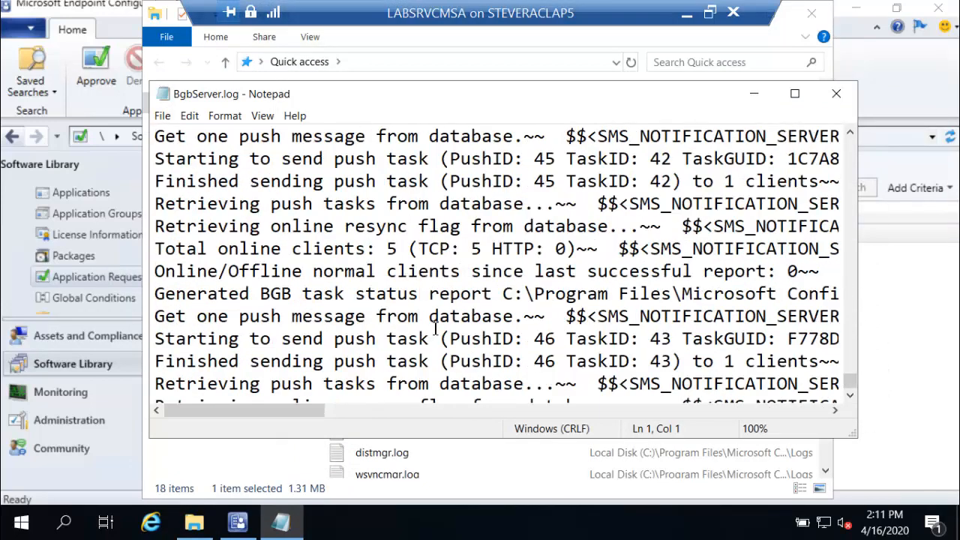
Step: Read the push task entries for PushID 46 in BgbServer.log, then close Notepad and File Explorer
{"action": "scroll", "coordinate": [435, 322], "scroll_direction": "down", "scroll_amount": 1}
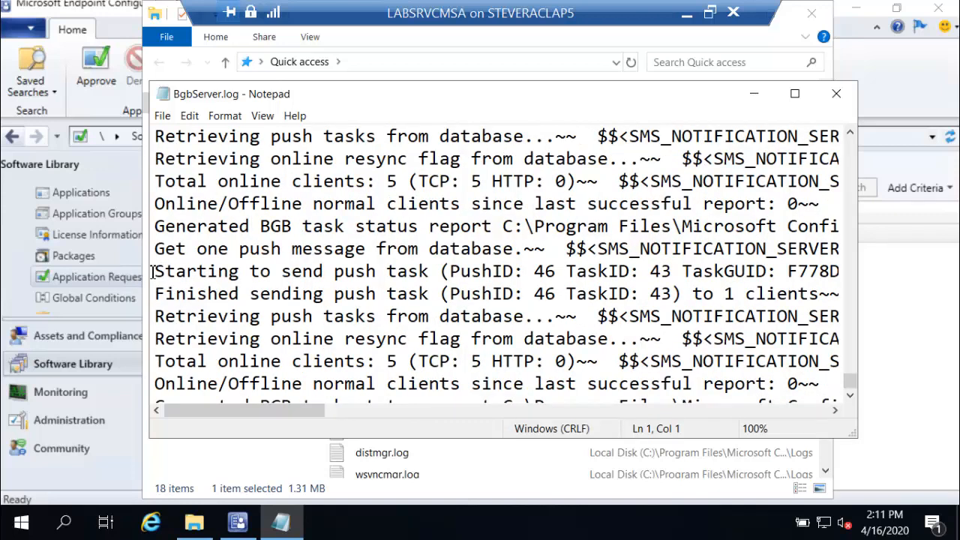
{"action": "left_click_drag", "start_coordinate": [155, 270], "coordinate": [371, 257]}
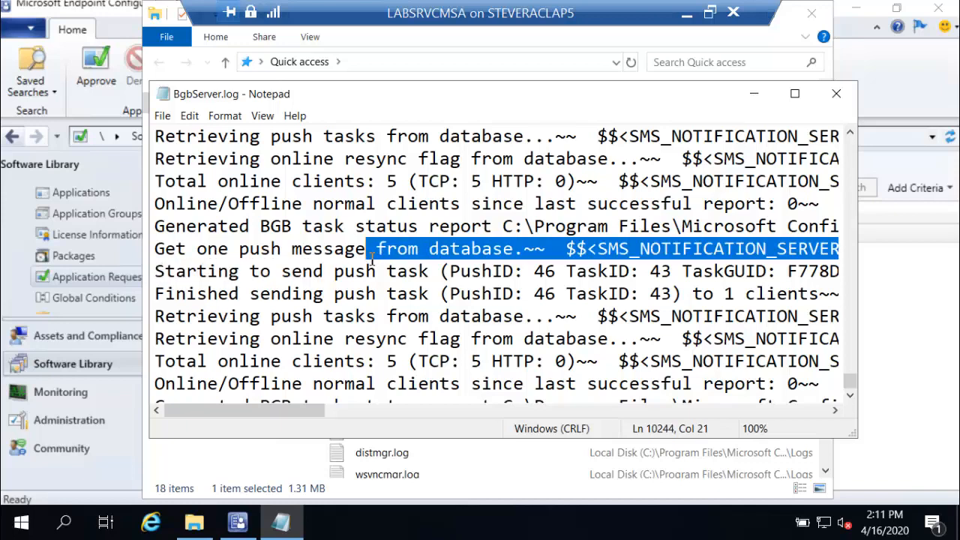
{"action": "left_click", "coordinate": [524, 272]}
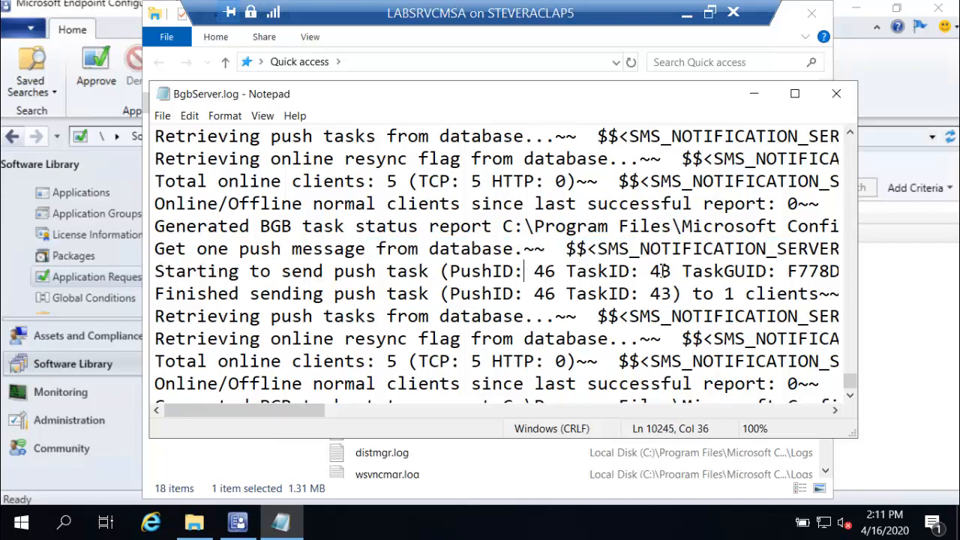
{"action": "left_click_drag", "start_coordinate": [314, 410], "coordinate": [396, 414]}
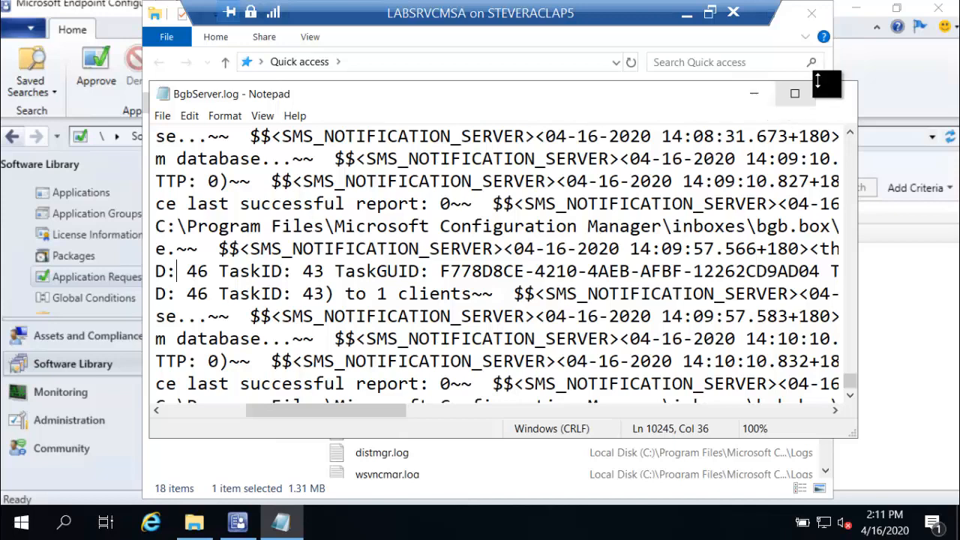
{"action": "left_click", "coordinate": [835, 98]}
{"action": "left_click", "coordinate": [813, 15]}
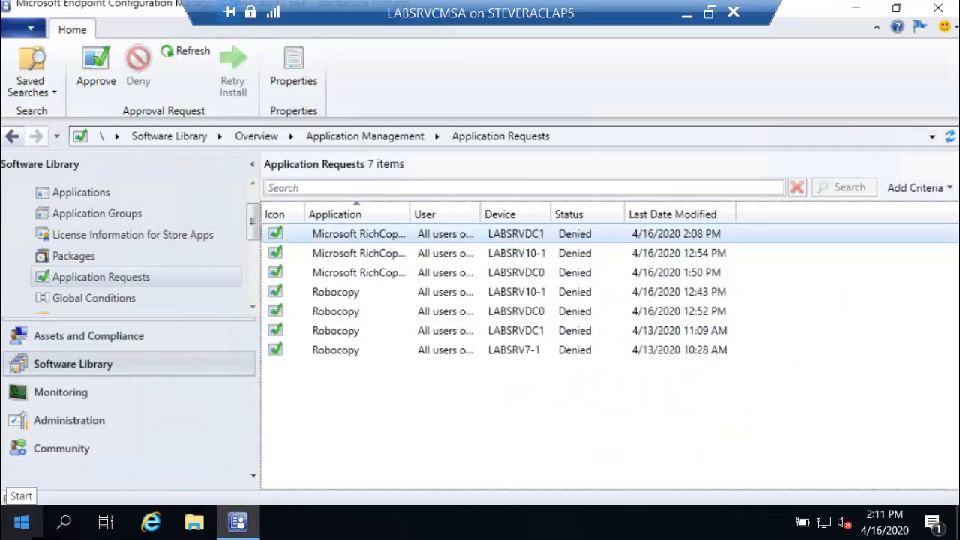
Step: Launch SQL Server Management Studio from the Start menu and connect to the LABSRVCMSA database engine
{"action": "left_click", "coordinate": [21, 522]}
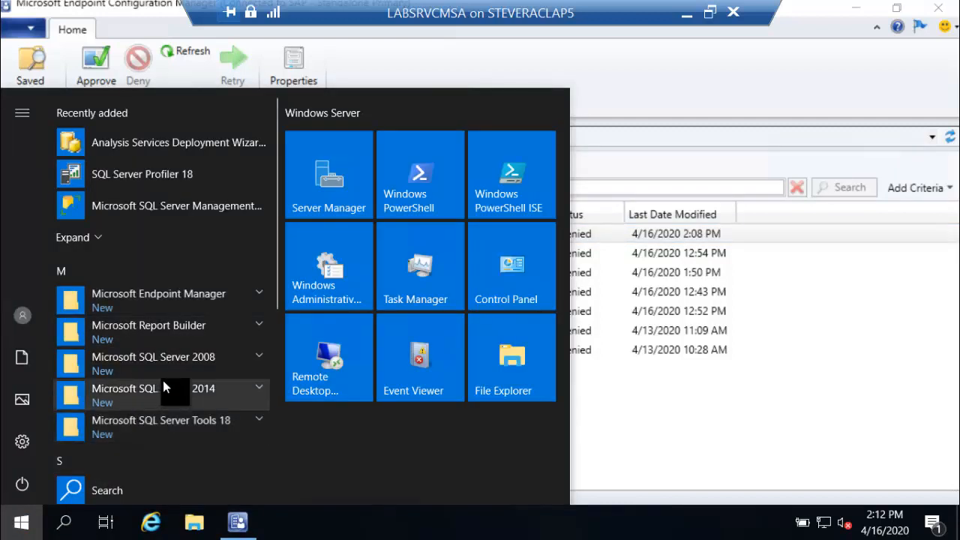
{"action": "left_click", "coordinate": [188, 423]}
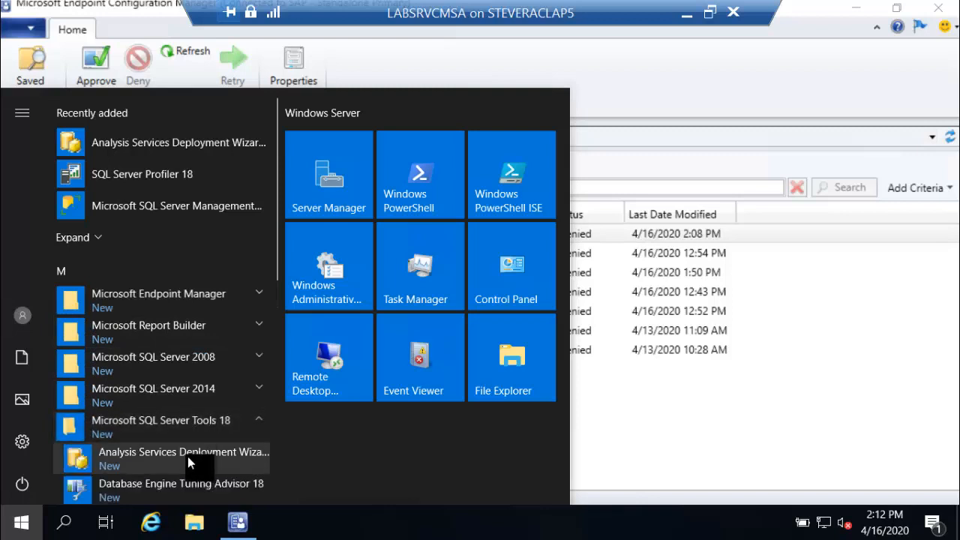
{"action": "scroll", "coordinate": [188, 456], "scroll_direction": "down", "scroll_amount": 1}
{"action": "left_click", "coordinate": [187, 456]}
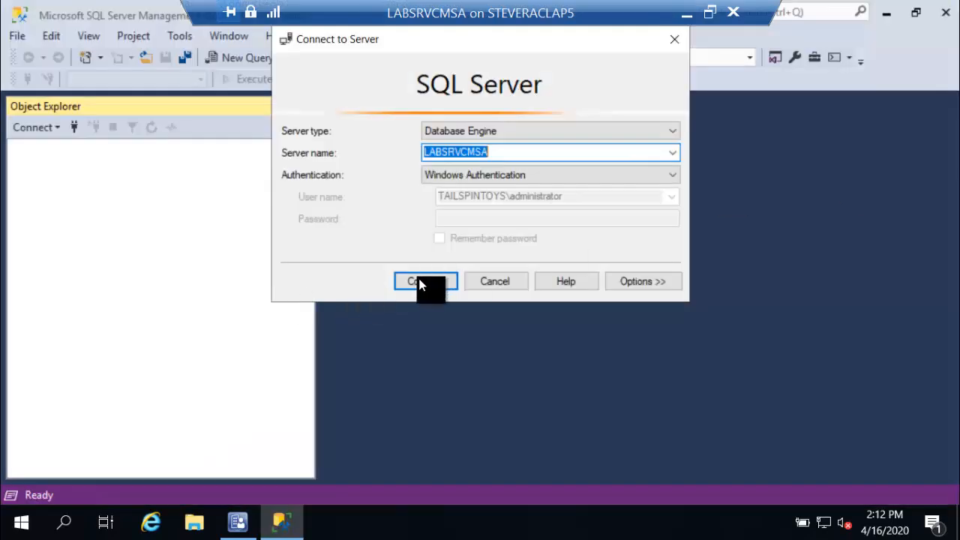
{"action": "left_click", "coordinate": [420, 282]}
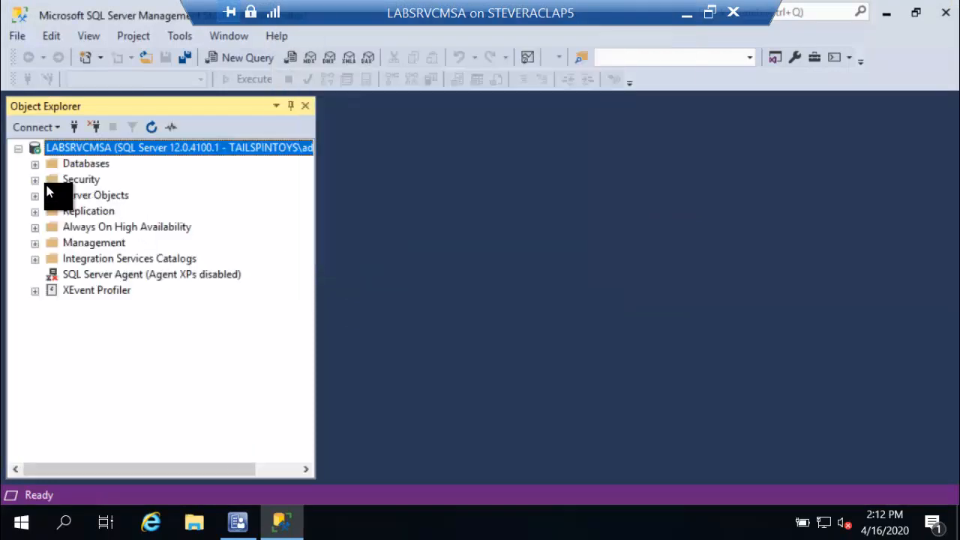
Step: Browse the CM_SAP database's tables, focusing on the BGB_ push and task tables, then close Management Studio
{"action": "left_click", "coordinate": [34, 163]}
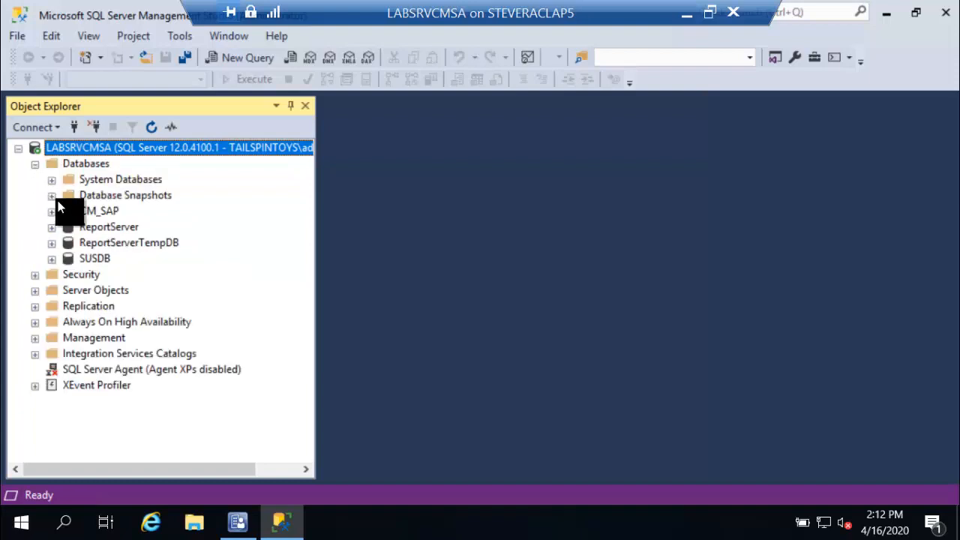
{"action": "left_click", "coordinate": [51, 211]}
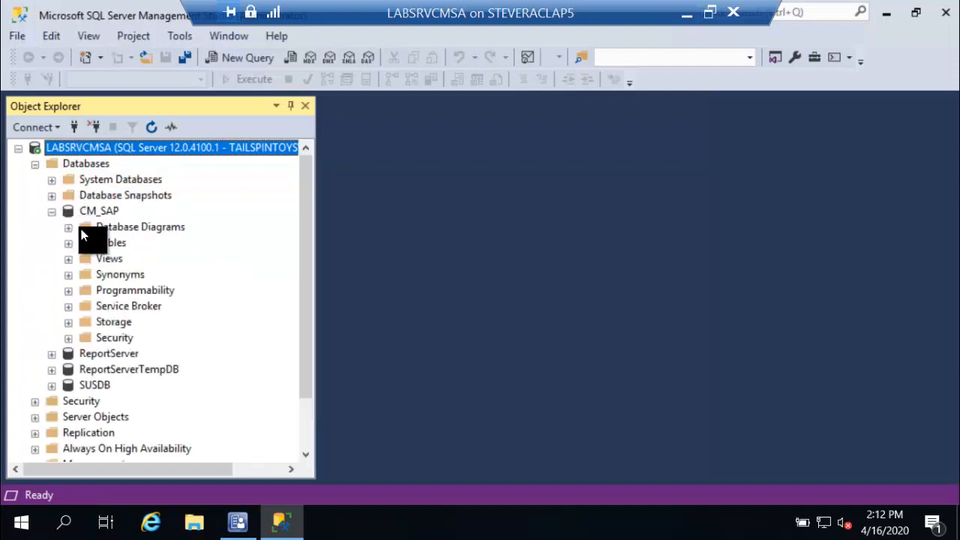
{"action": "left_click", "coordinate": [68, 243]}
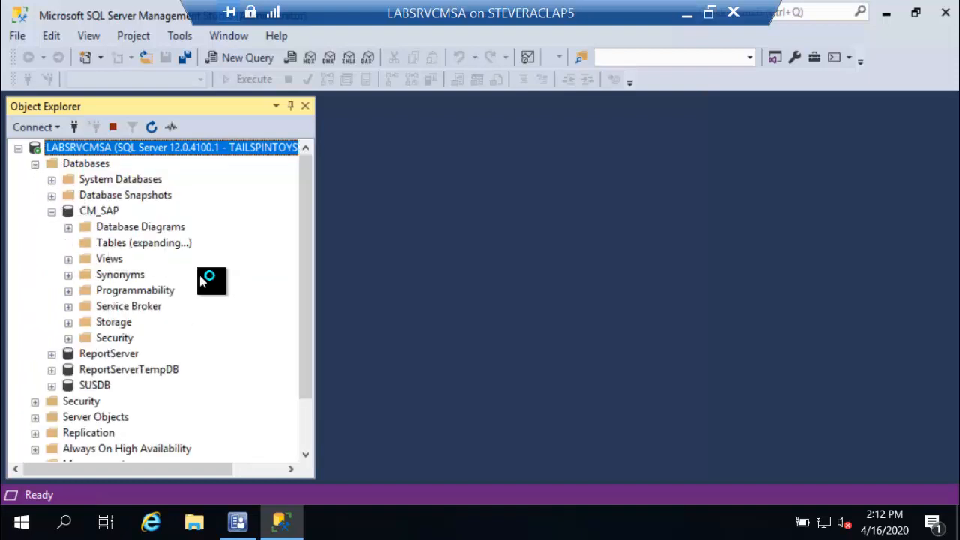
{"action": "left_click", "coordinate": [304, 412]}
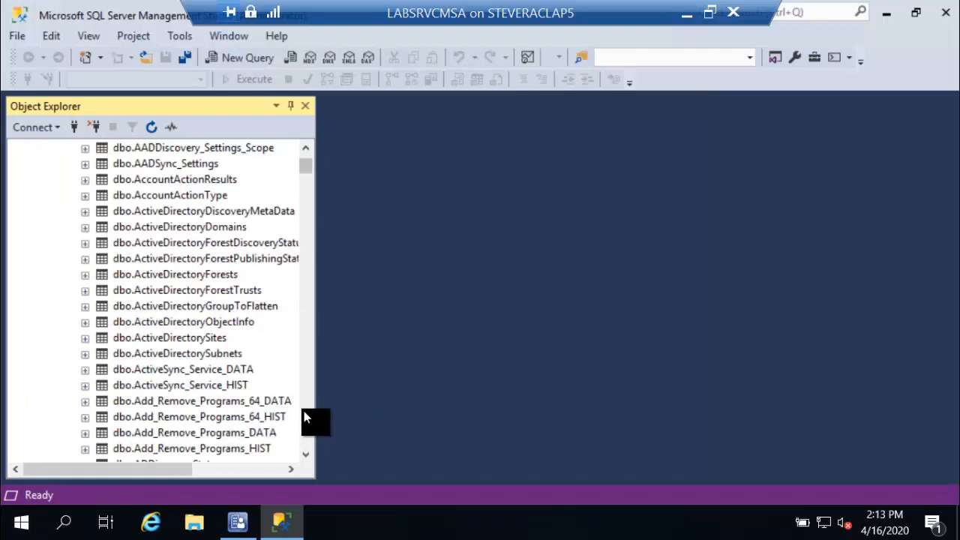
{"action": "left_click", "coordinate": [304, 411]}
{"action": "left_click", "coordinate": [304, 411]}
{"action": "left_click", "coordinate": [304, 412]}
{"action": "left_click", "coordinate": [304, 412]}
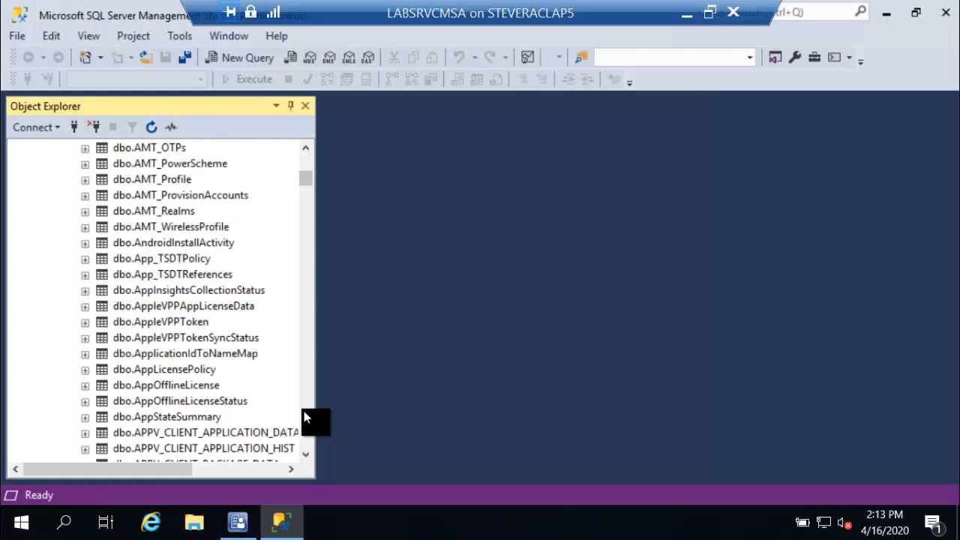
{"action": "left_click", "coordinate": [304, 412]}
{"action": "left_click", "coordinate": [304, 411]}
{"action": "left_click", "coordinate": [304, 411]}
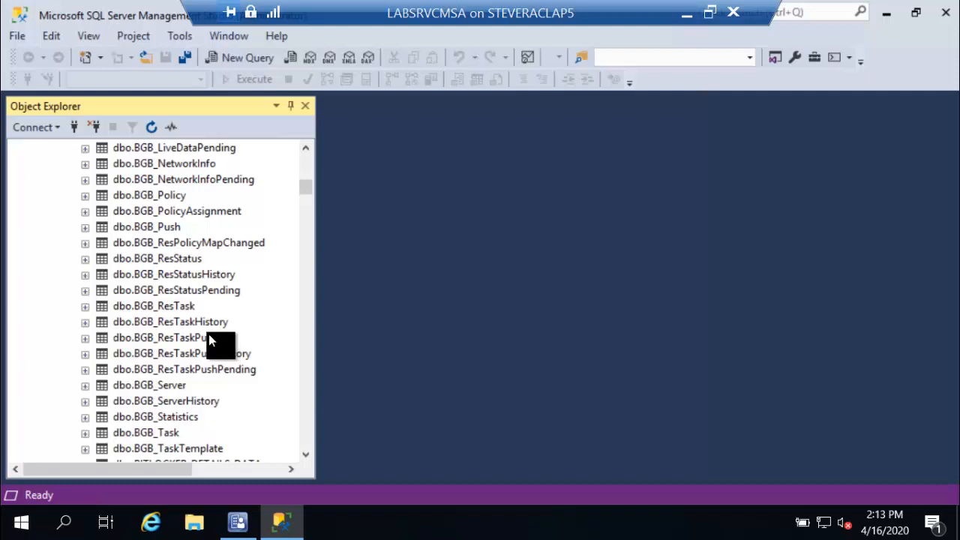
{"action": "scroll", "coordinate": [209, 334], "scroll_direction": "up", "scroll_amount": 1}
{"action": "scroll", "coordinate": [196, 329], "scroll_direction": "up", "scroll_amount": 1}
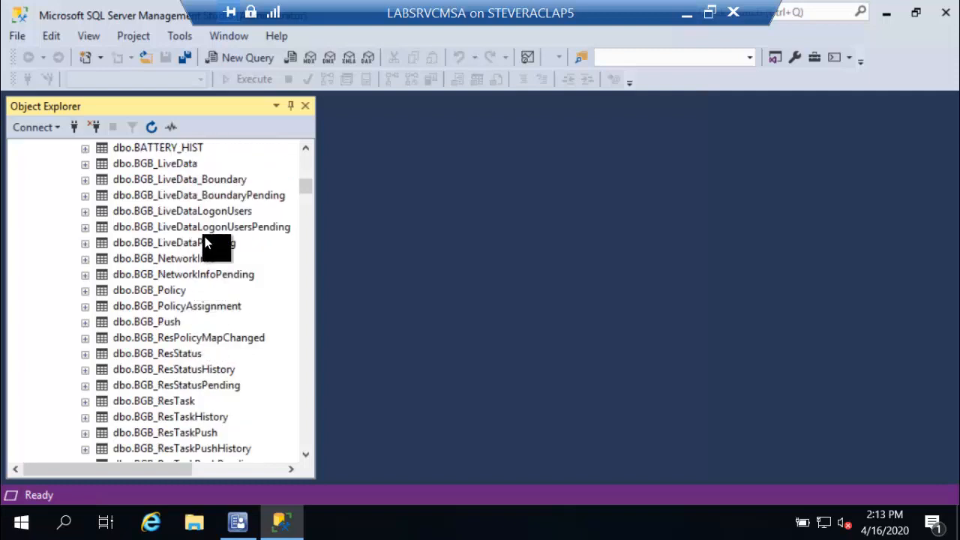
{"action": "scroll", "coordinate": [207, 240], "scroll_direction": "down", "scroll_amount": 2}
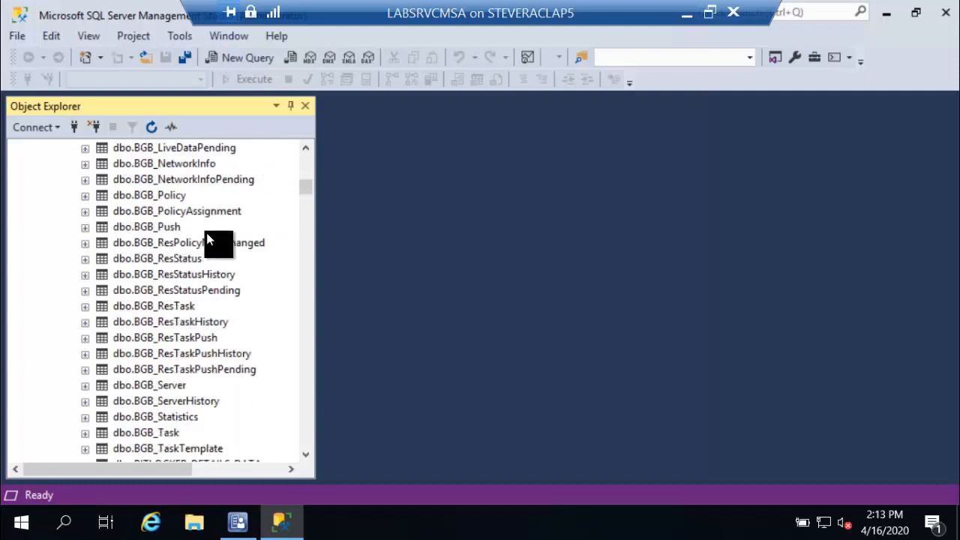
{"action": "scroll", "coordinate": [208, 240], "scroll_direction": "down", "scroll_amount": 2}
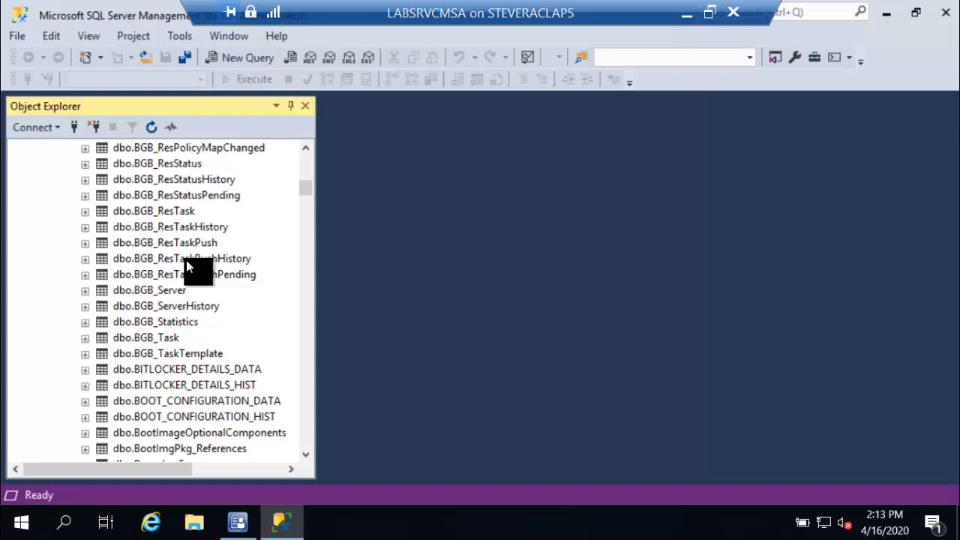
{"action": "scroll", "coordinate": [186, 267], "scroll_direction": "down", "scroll_amount": 1}
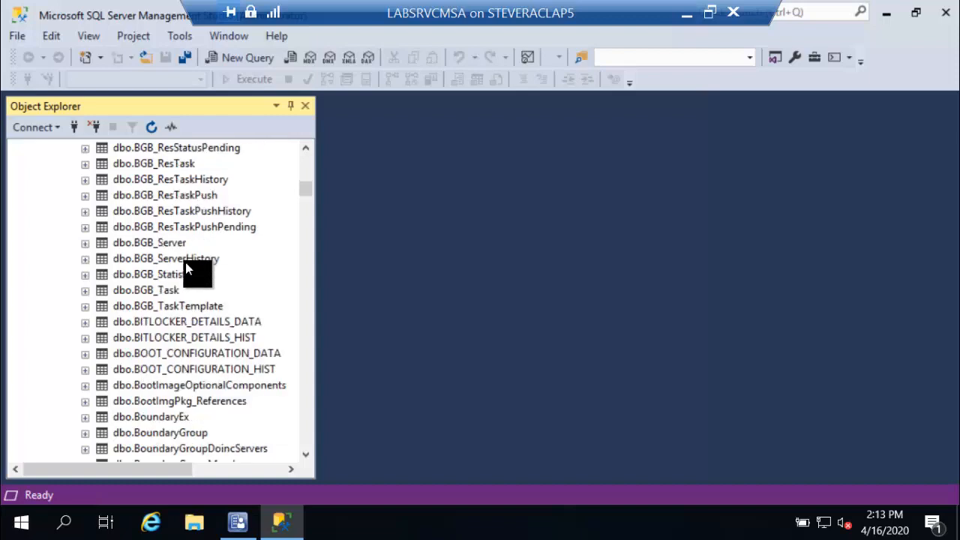
{"action": "scroll", "coordinate": [185, 262], "scroll_direction": "down", "scroll_amount": 5}
{"action": "scroll", "coordinate": [185, 264], "scroll_direction": "down", "scroll_amount": 8}
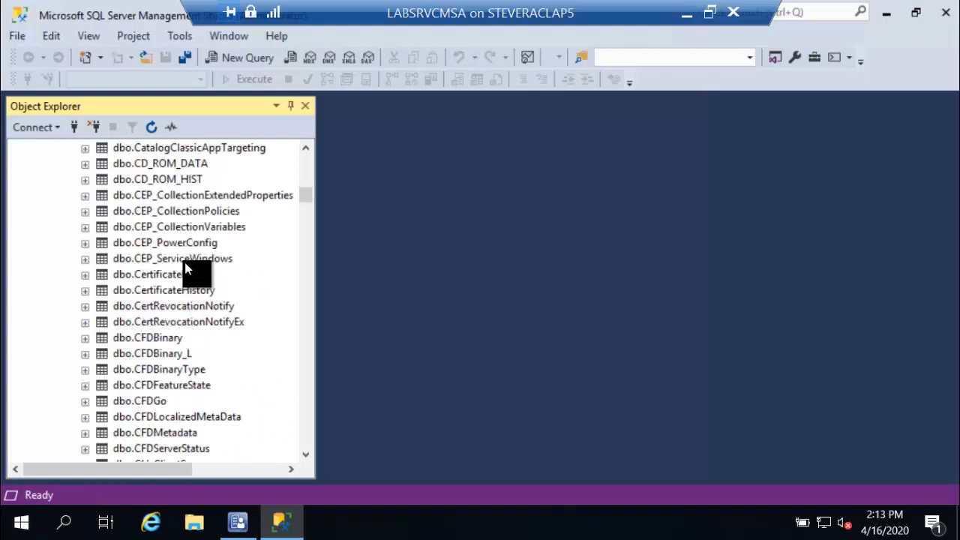
{"action": "scroll", "coordinate": [185, 268], "scroll_direction": "down", "scroll_amount": 5}
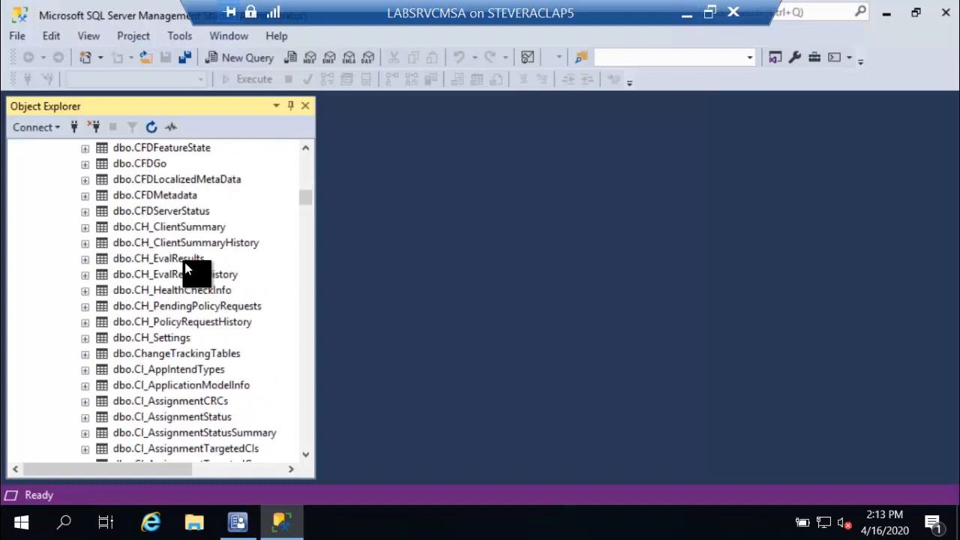
{"action": "scroll", "coordinate": [188, 270], "scroll_direction": "down", "scroll_amount": 12}
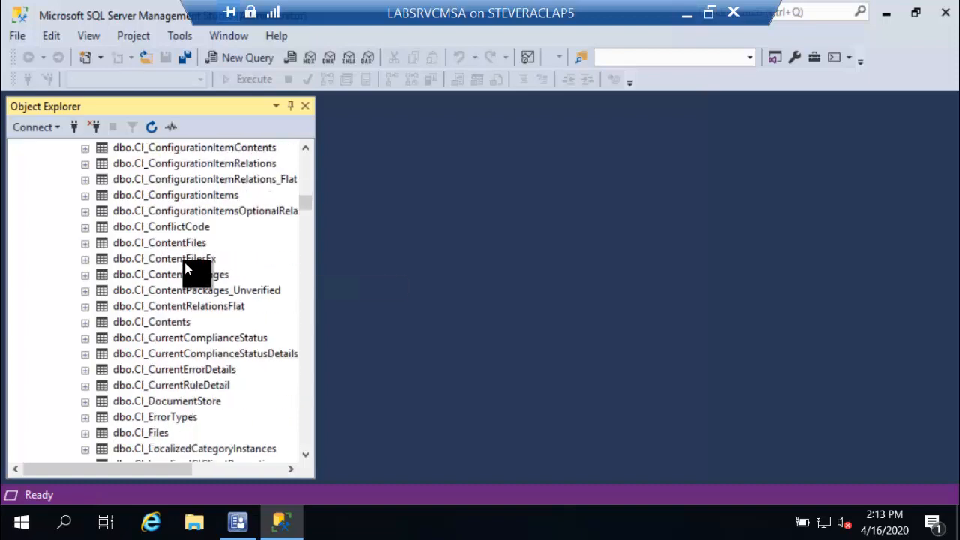
{"action": "scroll", "coordinate": [186, 268], "scroll_direction": "down", "scroll_amount": 15}
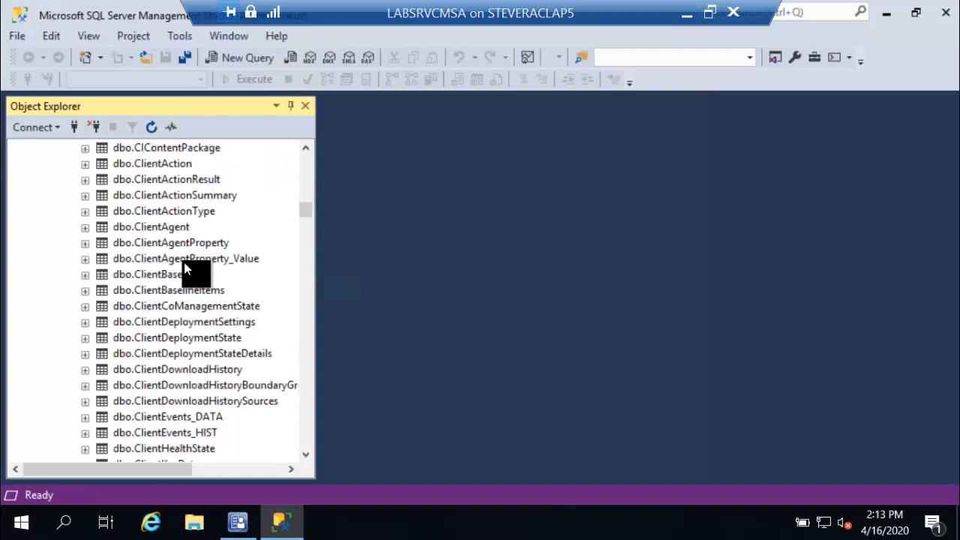
{"action": "scroll", "coordinate": [186, 268], "scroll_direction": "down", "scroll_amount": 2}
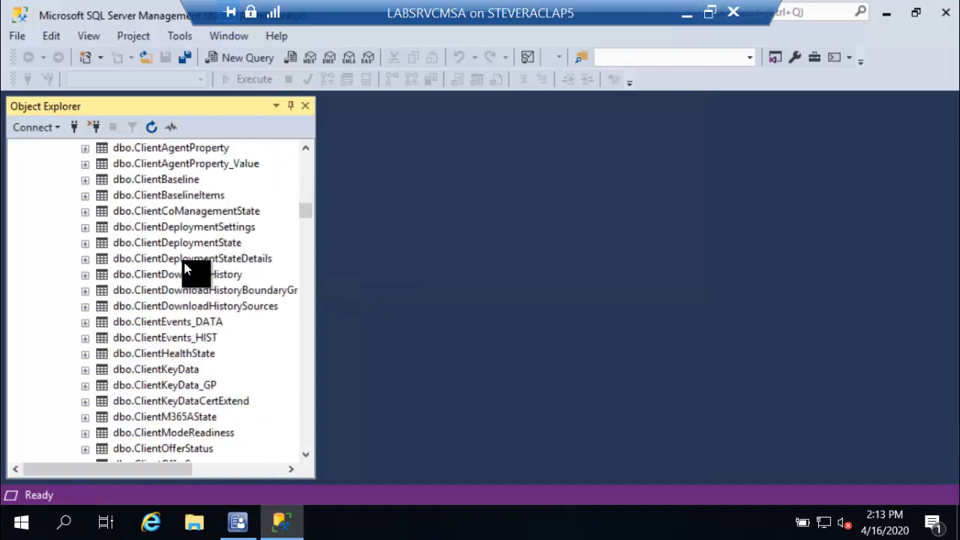
{"action": "scroll", "coordinate": [186, 270], "scroll_direction": "down", "scroll_amount": 4}
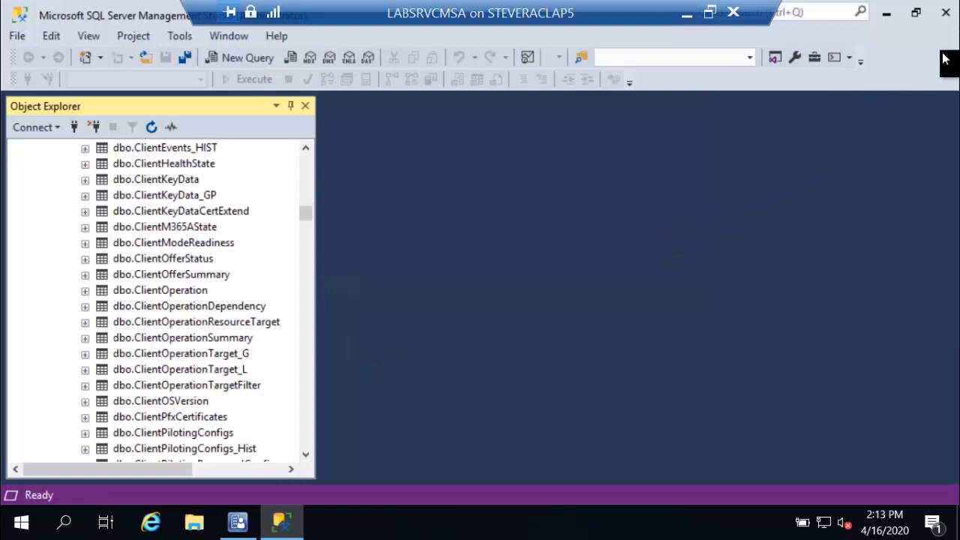
{"action": "left_click", "coordinate": [943, 12]}
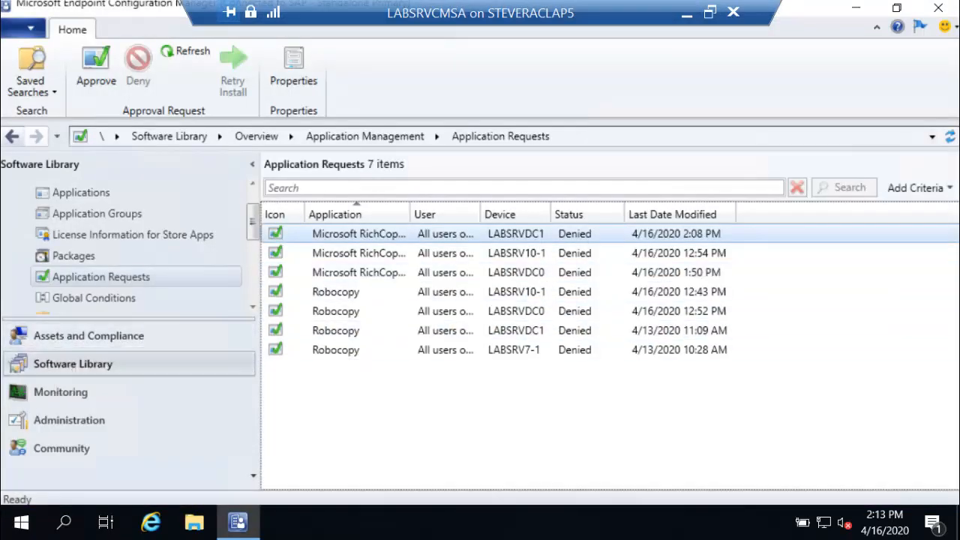
Step: Switch to the LABSRVDC1 client and open CcmNotificationAgent.log from the C:\Windows\CCM\Logs folder
{"action": "left_click", "coordinate": [686, 12]}
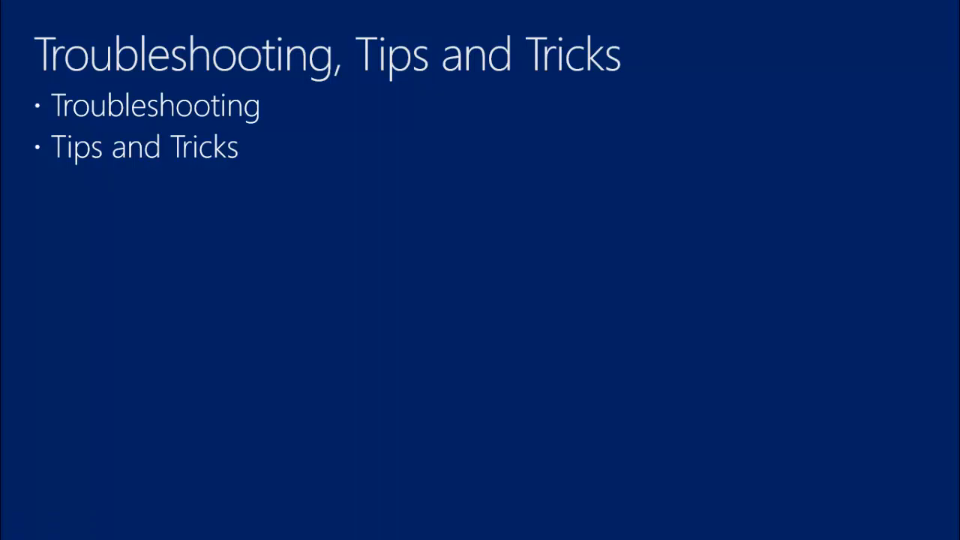
{"action": "left_click_drag", "start_coordinate": [959, 135], "coordinate": [641, 79]}
{"action": "double_click", "coordinate": [641, 80]}
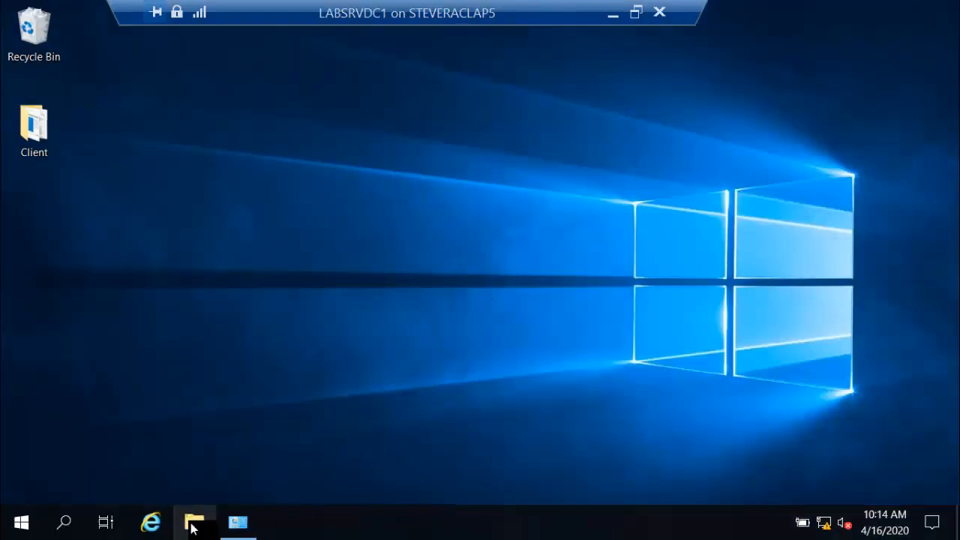
{"action": "left_click", "coordinate": [191, 525]}
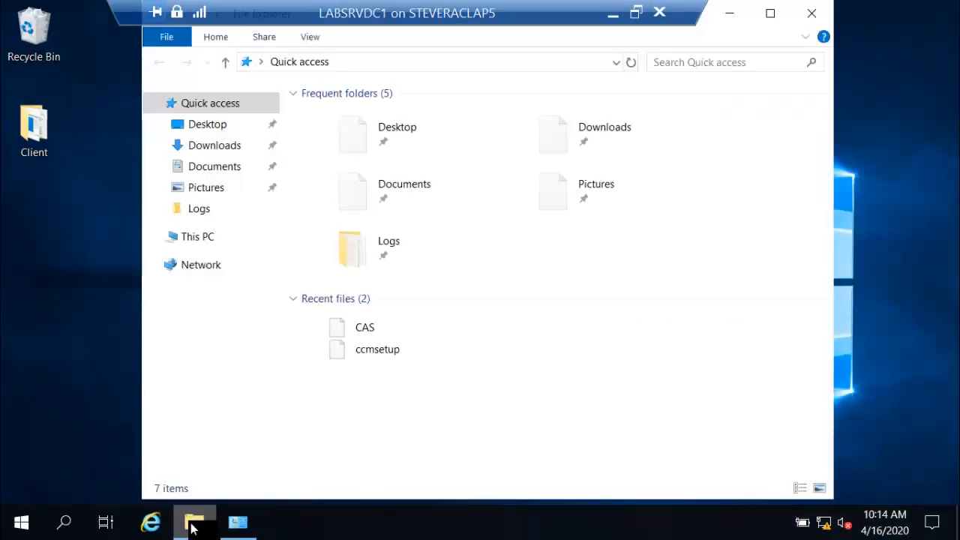
{"action": "double_click", "coordinate": [392, 250]}
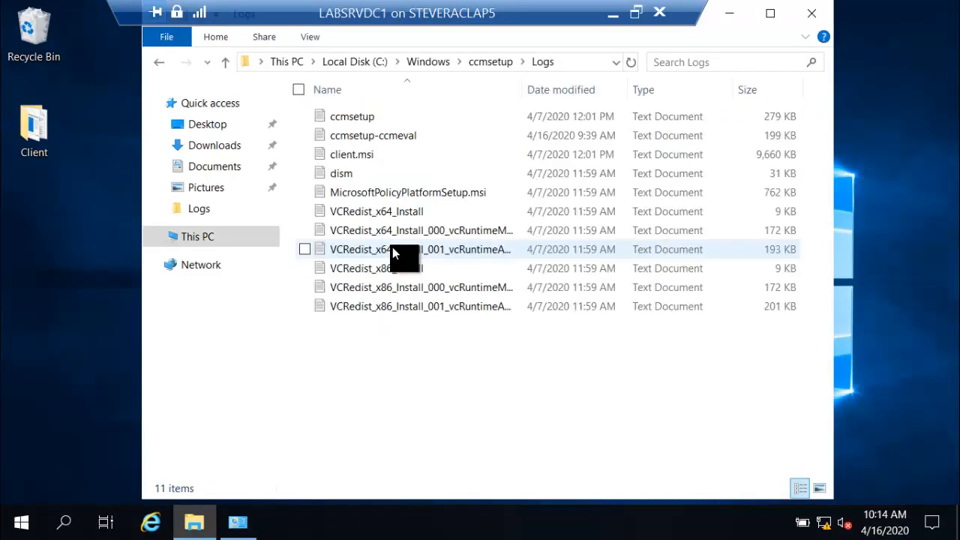
{"action": "left_click", "coordinate": [441, 64]}
{"action": "double_click", "coordinate": [355, 310]}
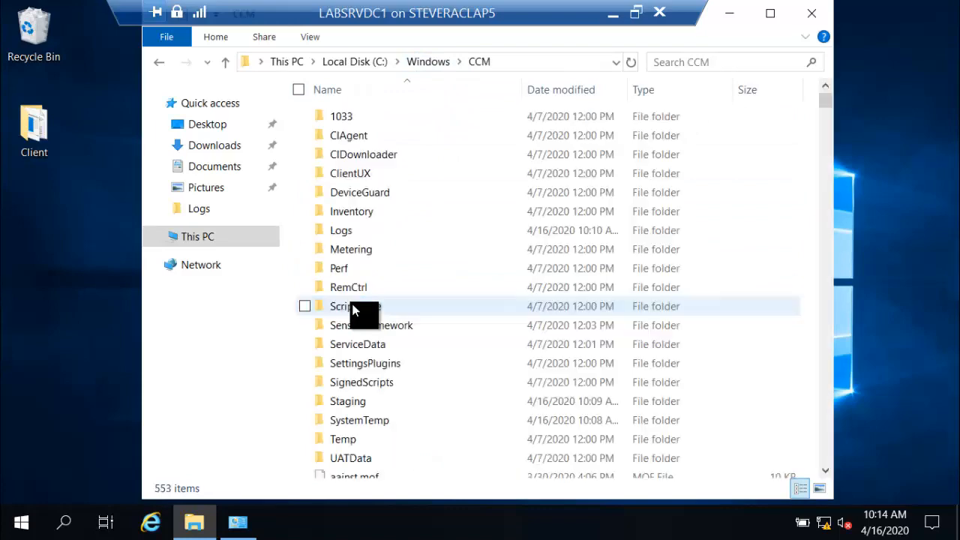
{"action": "double_click", "coordinate": [351, 230]}
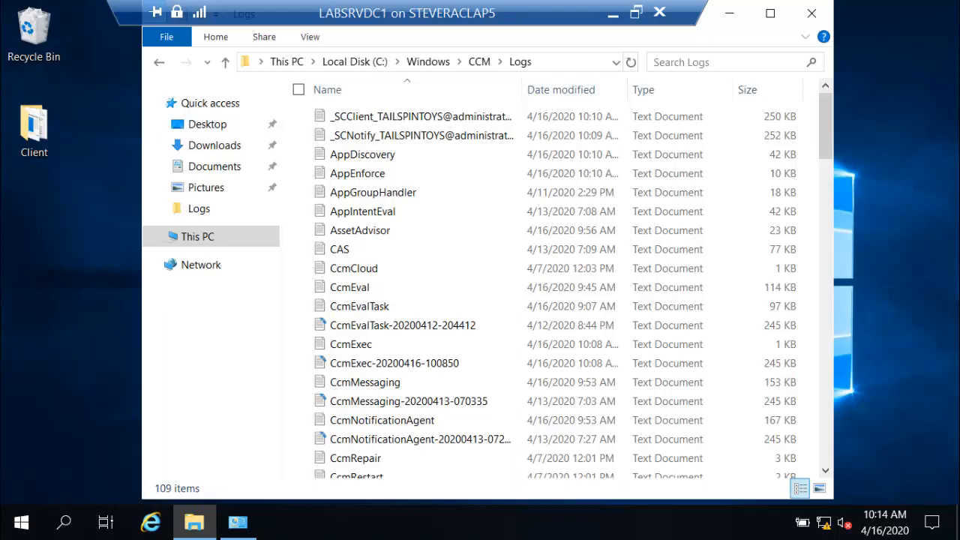
{"action": "left_click", "coordinate": [355, 331]}
{"action": "double_click", "coordinate": [398, 422]}
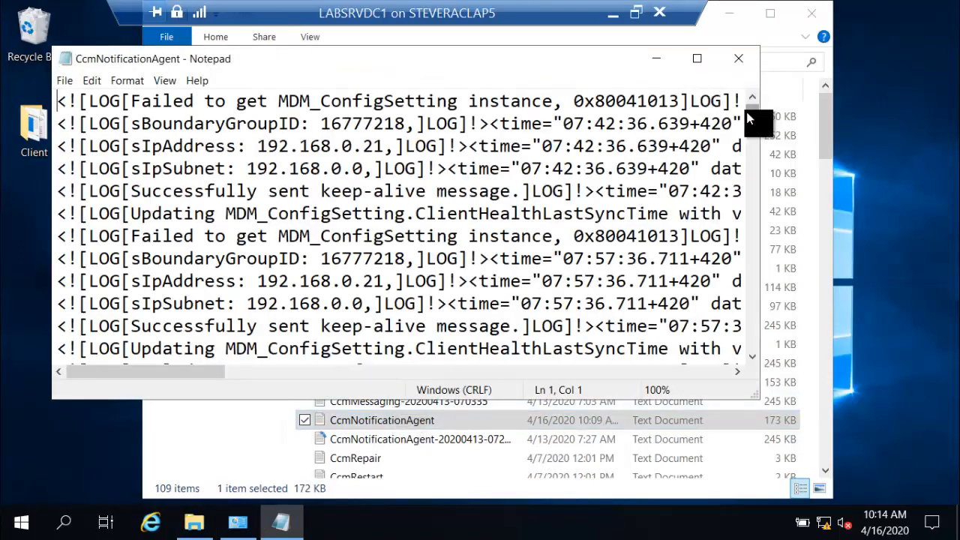
Step: Scroll through CcmNotificationAgent.log to examine the received push task and handshake entries
{"action": "left_click_drag", "start_coordinate": [747, 114], "coordinate": [737, 348]}
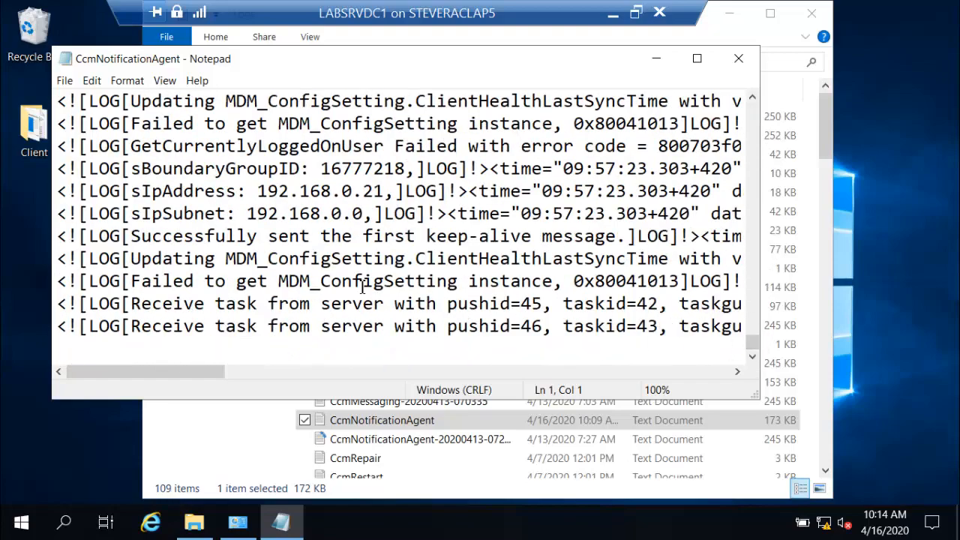
{"action": "scroll", "coordinate": [363, 285], "scroll_direction": "up", "scroll_amount": 2}
{"action": "scroll", "coordinate": [362, 284], "scroll_direction": "up", "scroll_amount": 1}
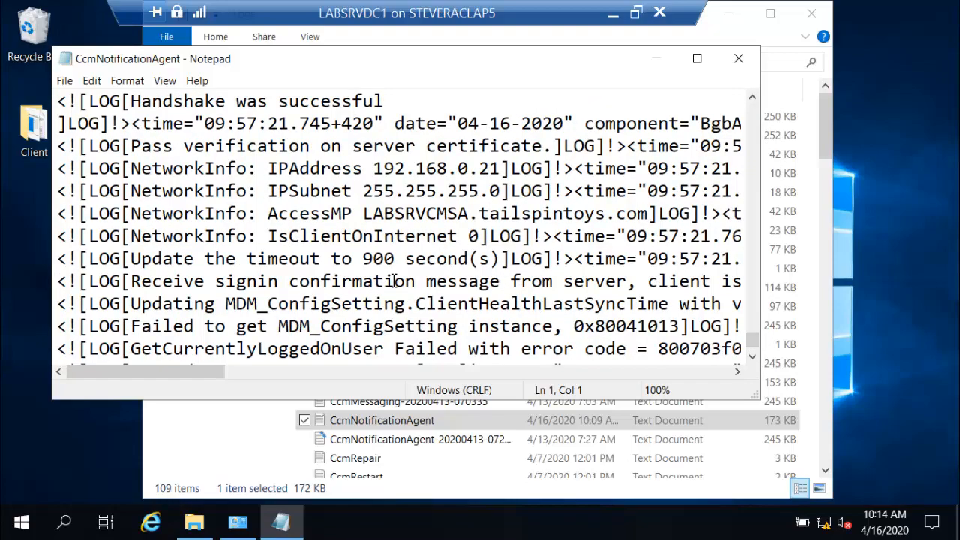
Step: Scroll back up through CcmNotificationAgent.log to review the earlier agent startup and server connection entries
{"action": "scroll", "coordinate": [393, 280], "scroll_direction": "up", "scroll_amount": 1}
{"action": "scroll", "coordinate": [393, 281], "scroll_direction": "up", "scroll_amount": 3}
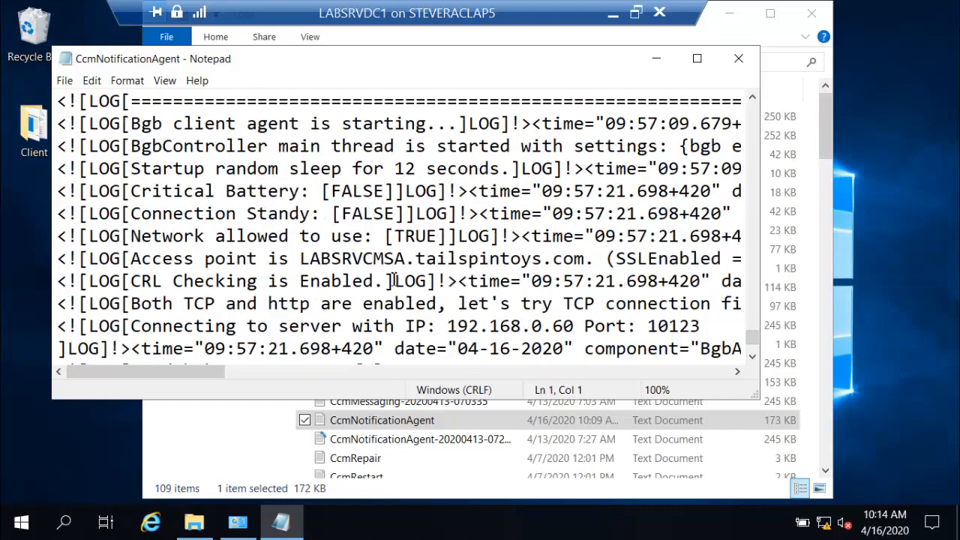
{"action": "scroll", "coordinate": [394, 281], "scroll_direction": "up", "scroll_amount": 2}
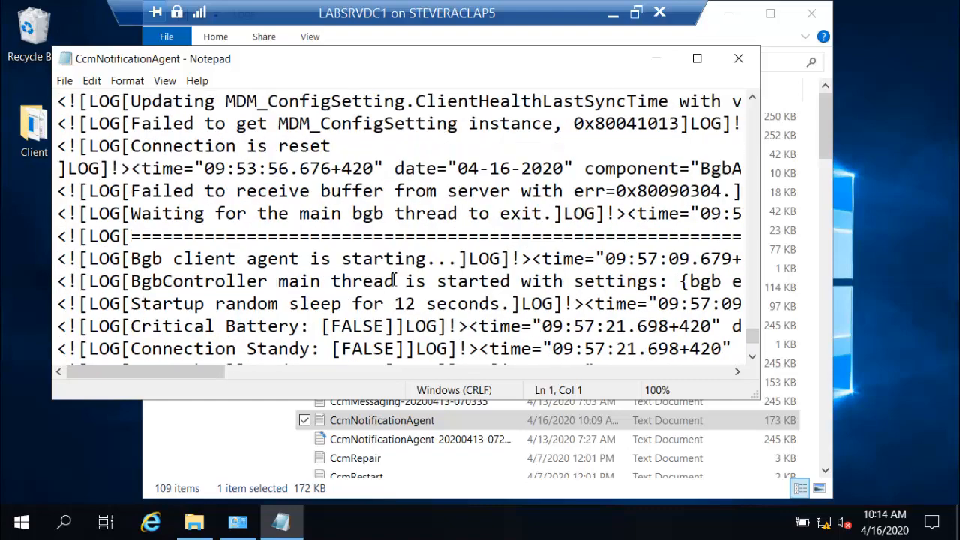
{"action": "scroll", "coordinate": [394, 281], "scroll_direction": "down", "scroll_amount": 1}
{"action": "scroll", "coordinate": [394, 280], "scroll_direction": "up", "scroll_amount": 2}
{"action": "scroll", "coordinate": [394, 281], "scroll_direction": "up", "scroll_amount": 2}
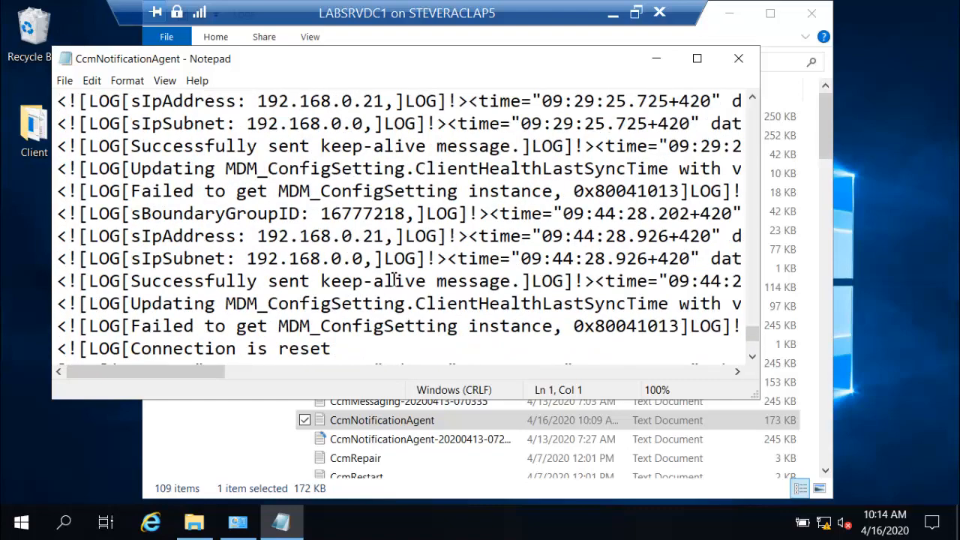
Step: Search the log upward for "task", "guid" and "push", then close the Find dialog
{"action": "left_click", "coordinate": [394, 280]}
{"action": "key", "text": "ctrl+f"}
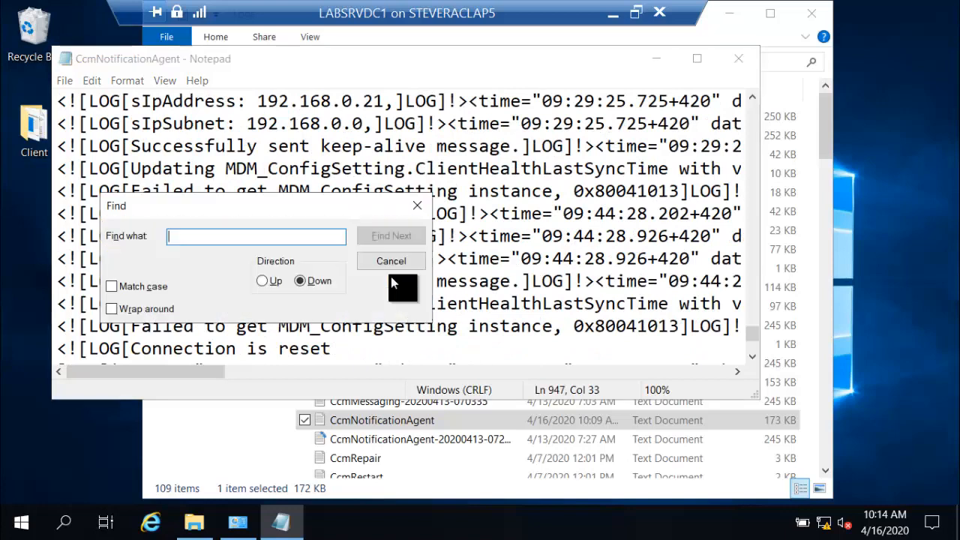
{"action": "type", "text": "task"}
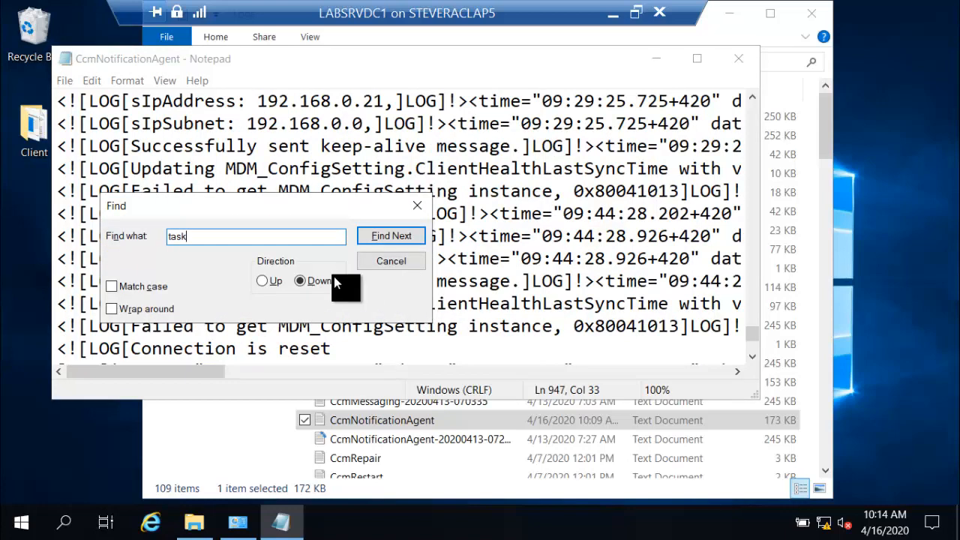
{"action": "left_click", "coordinate": [263, 281]}
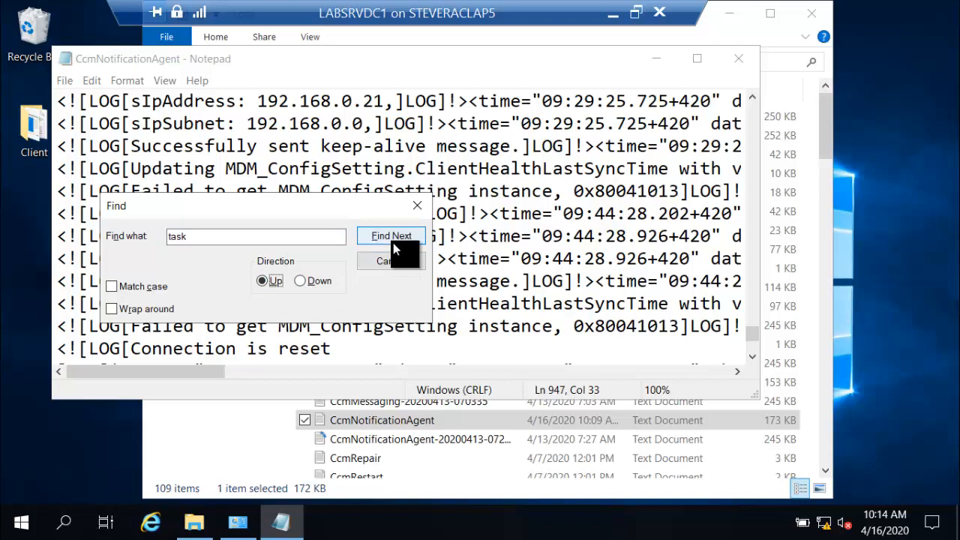
{"action": "left_click", "coordinate": [386, 237]}
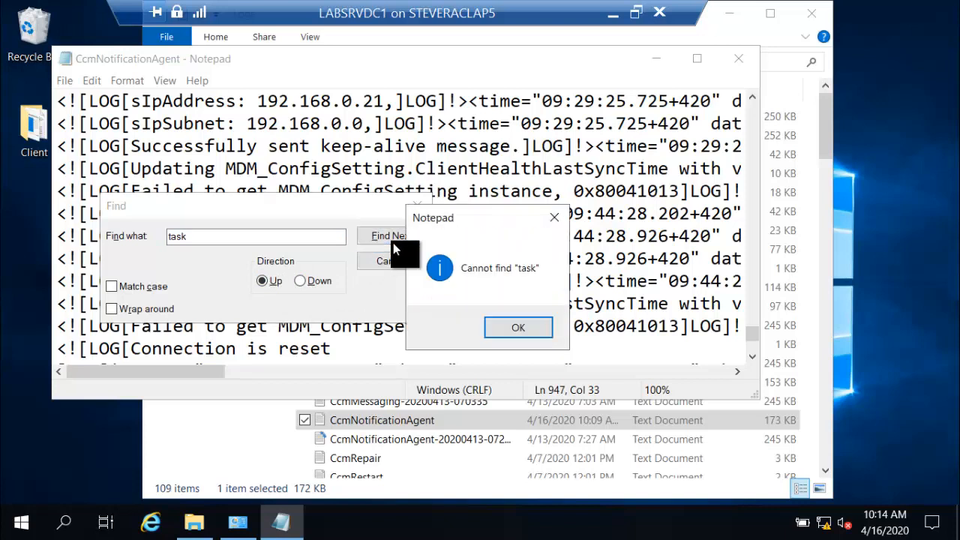
{"action": "left_click", "coordinate": [545, 327]}
{"action": "double_click", "coordinate": [263, 237]}
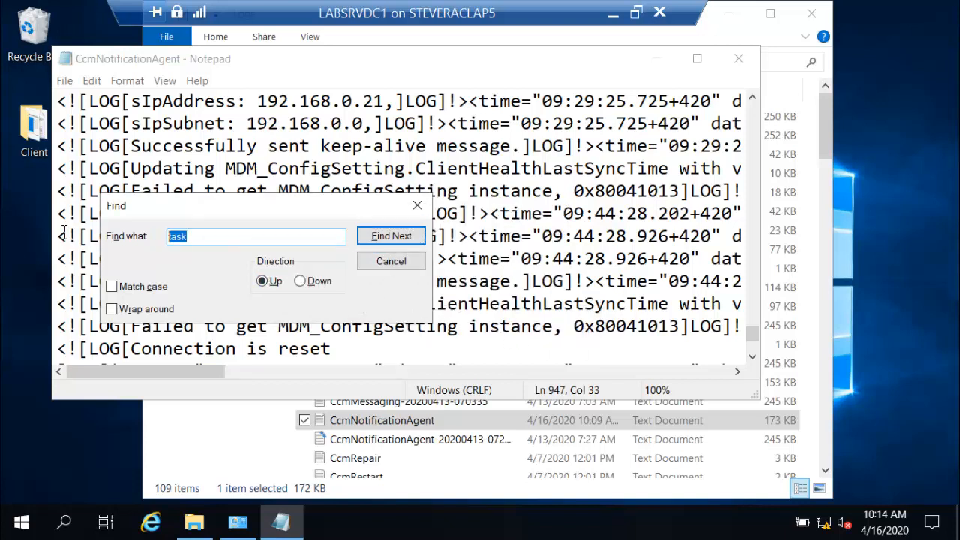
{"action": "type", "text": "guid"}
{"action": "left_click", "coordinate": [375, 236]}
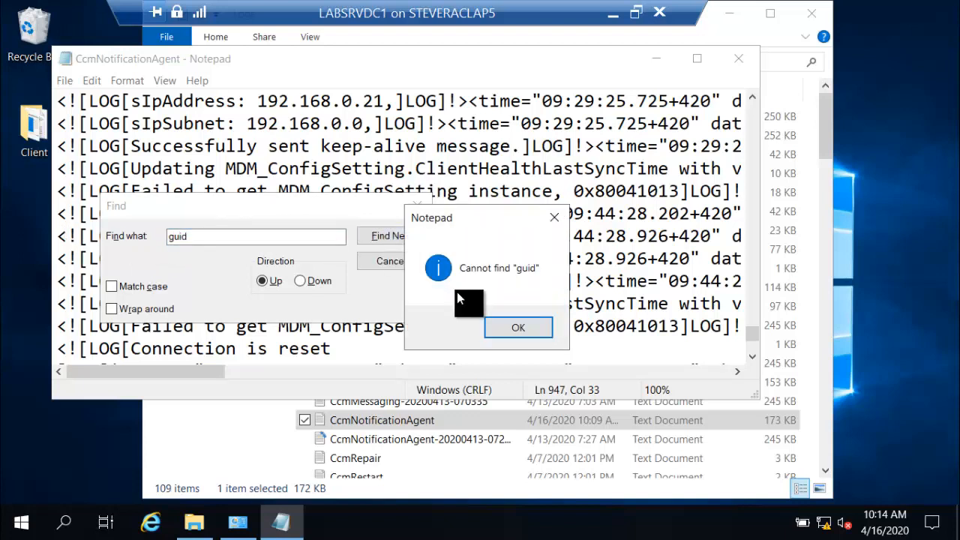
{"action": "left_click", "coordinate": [499, 325]}
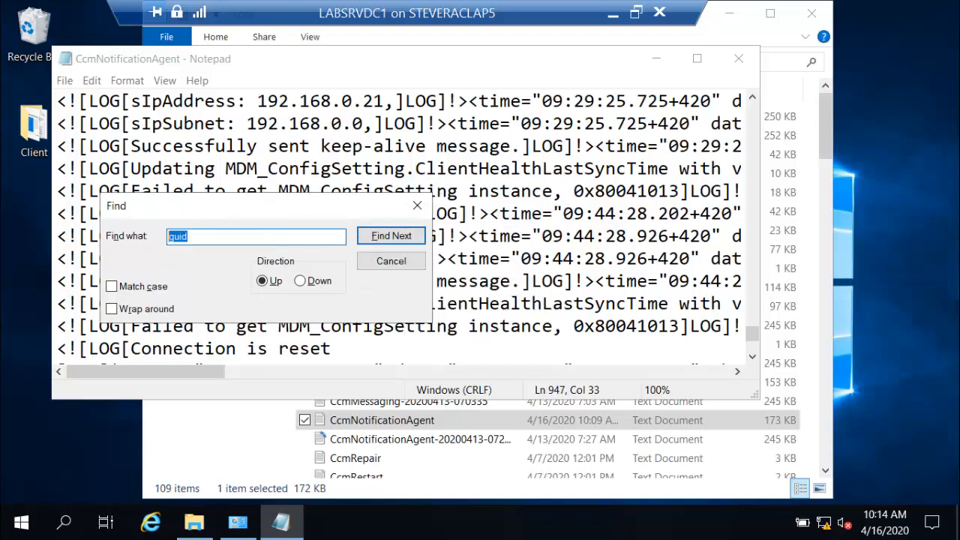
{"action": "type", "text": "push"}
{"action": "key", "text": "Return"}
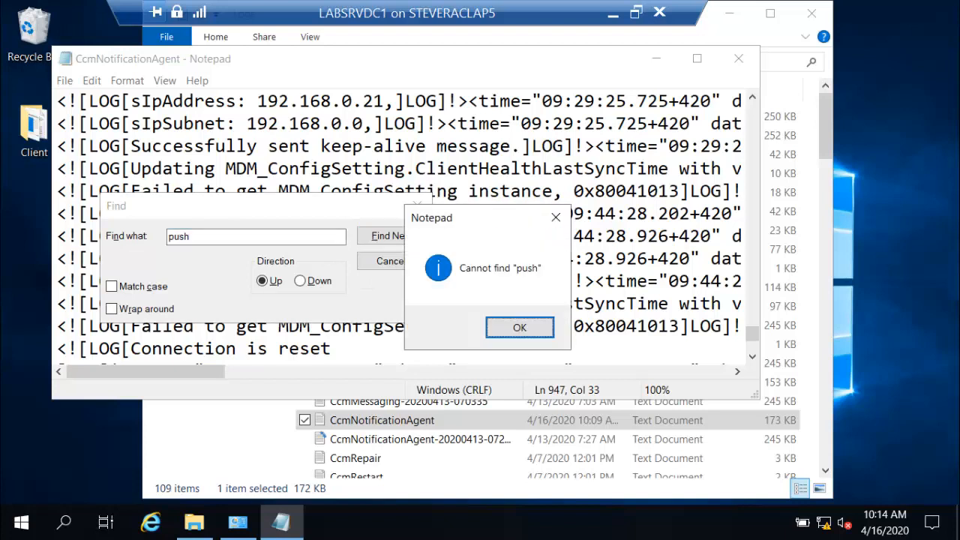
{"action": "left_click", "coordinate": [500, 332]}
{"action": "left_click", "coordinate": [397, 261]}
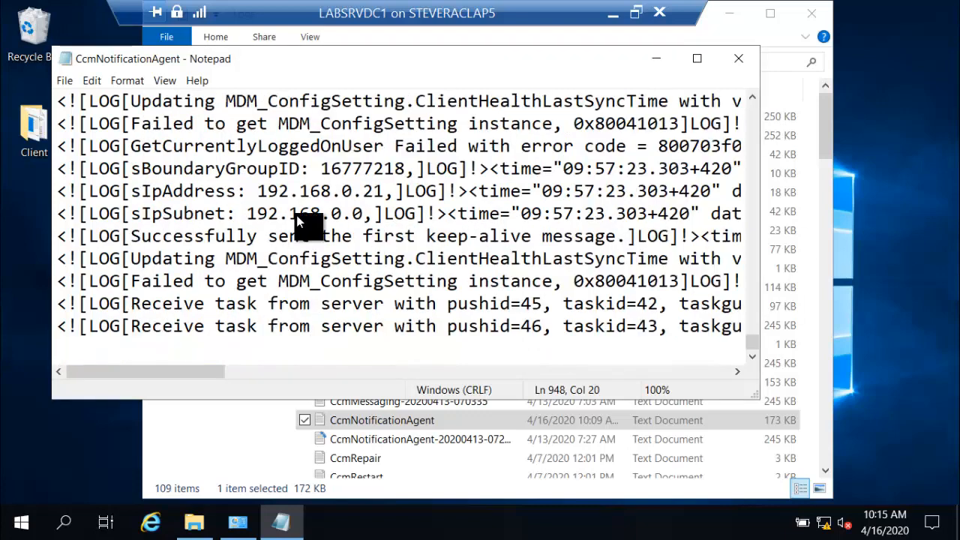
Step: Highlight the pushid values in the two "Receive task from server" entries at the end of the log
{"action": "left_click", "coordinate": [699, 322]}
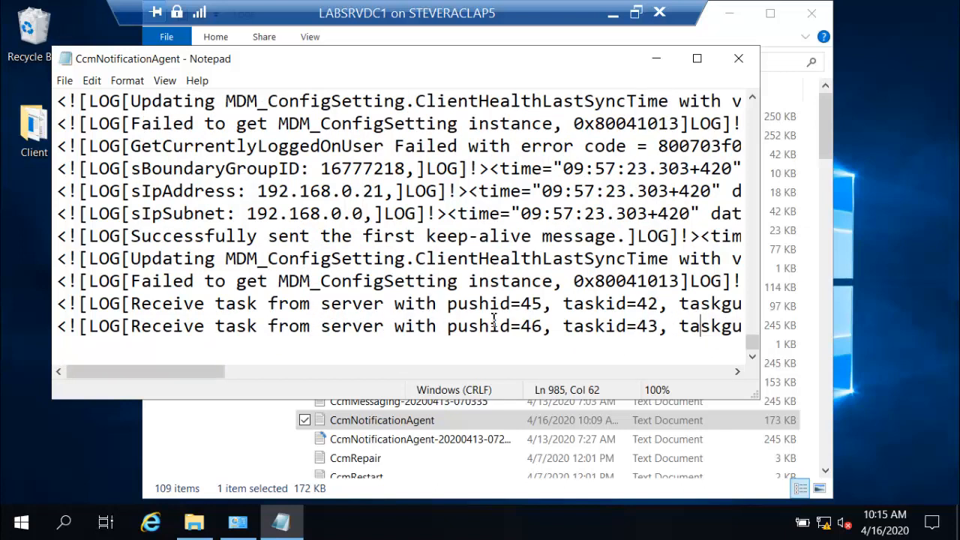
{"action": "left_click", "coordinate": [695, 324]}
{"action": "left_click_drag", "start_coordinate": [694, 324], "coordinate": [45, 324]}
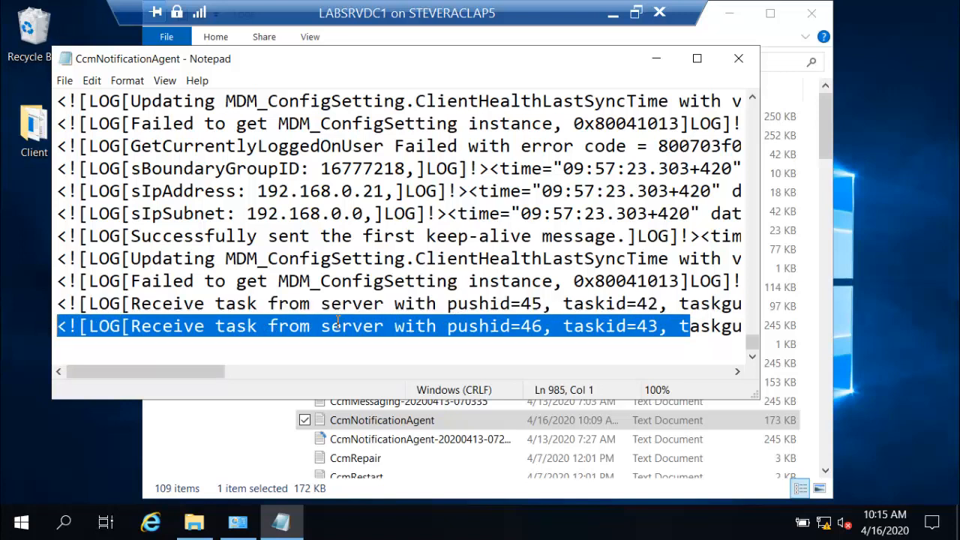
{"action": "left_click", "coordinate": [339, 323]}
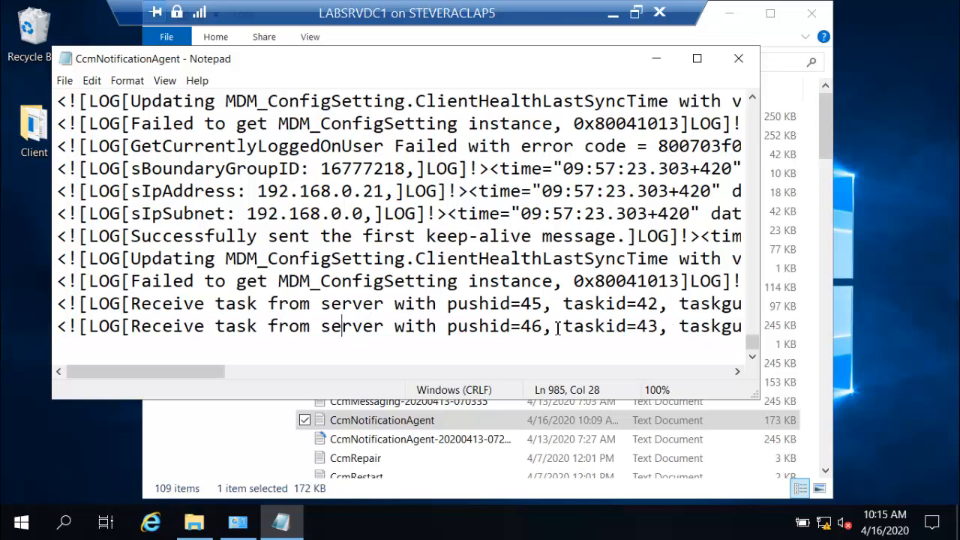
{"action": "left_click_drag", "start_coordinate": [555, 327], "coordinate": [452, 335]}
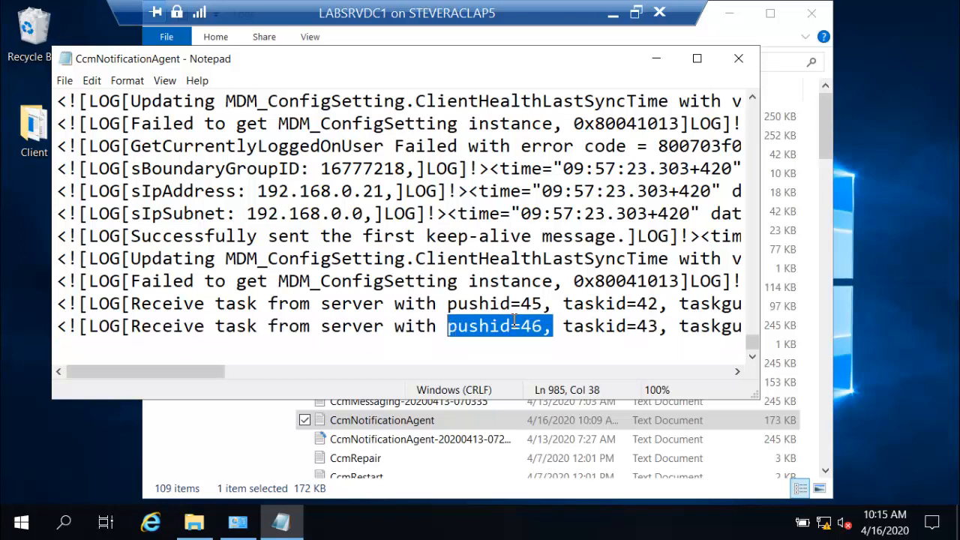
{"action": "left_click_drag", "start_coordinate": [543, 305], "coordinate": [447, 312]}
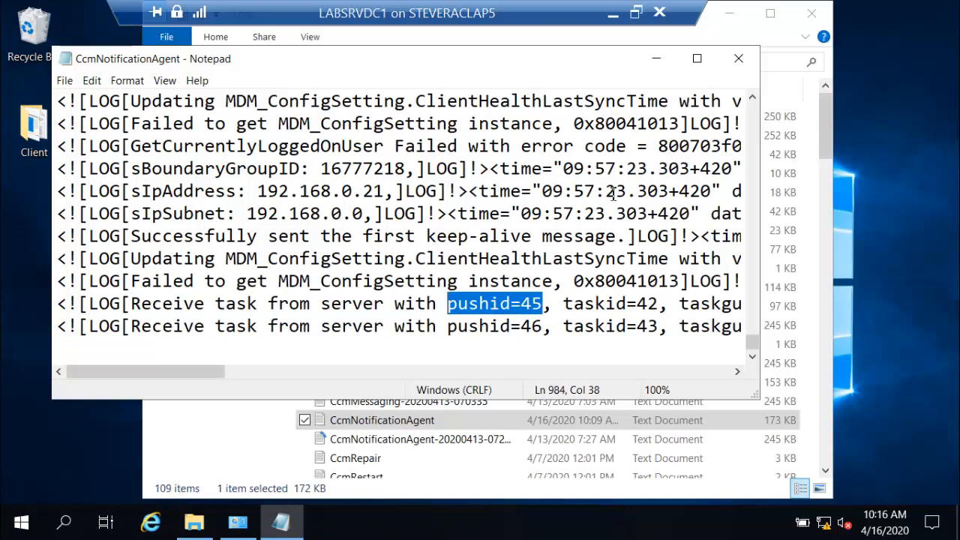
Step: Close Notepad and the Logs folder window, and minimize the LABSRVDC1 remote session
{"action": "left_click", "coordinate": [749, 64]}
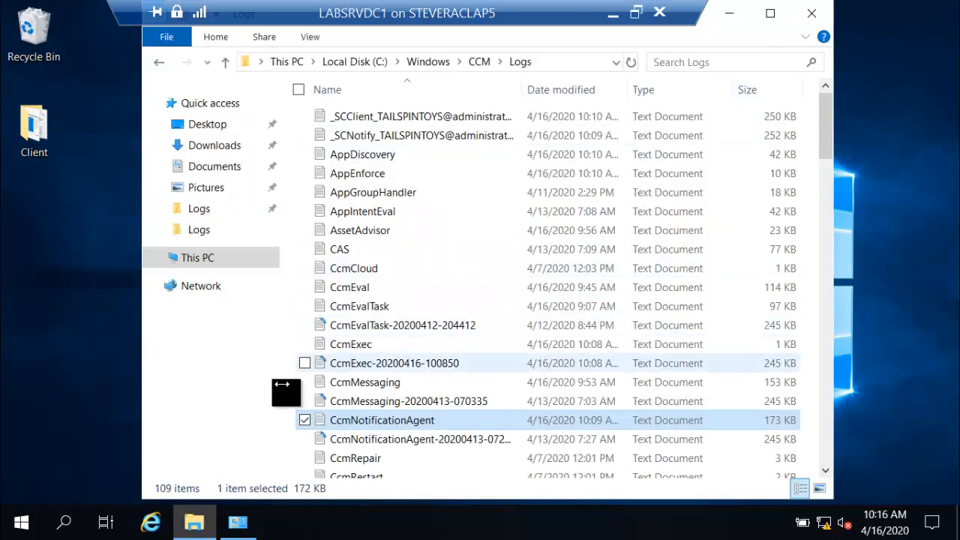
{"action": "left_click", "coordinate": [808, 19]}
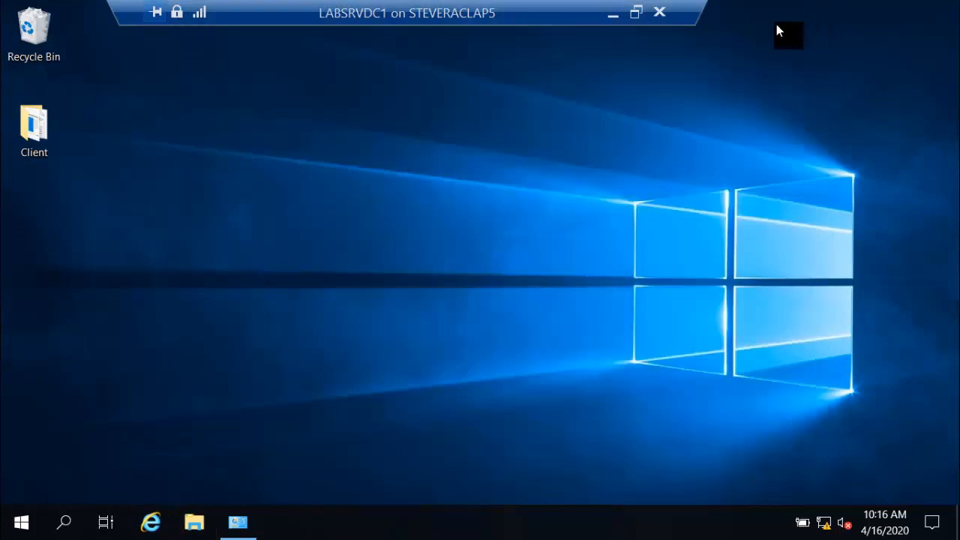
{"action": "left_click", "coordinate": [612, 14]}
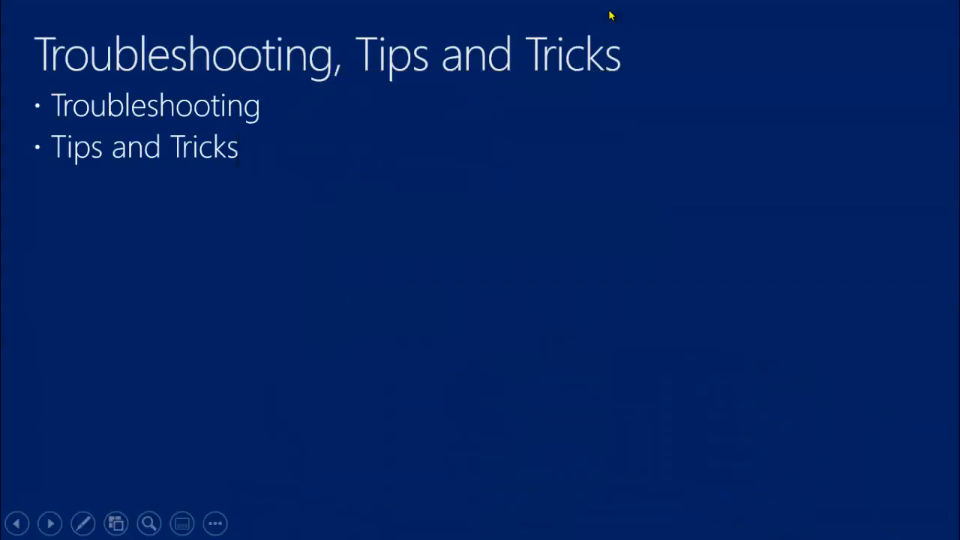